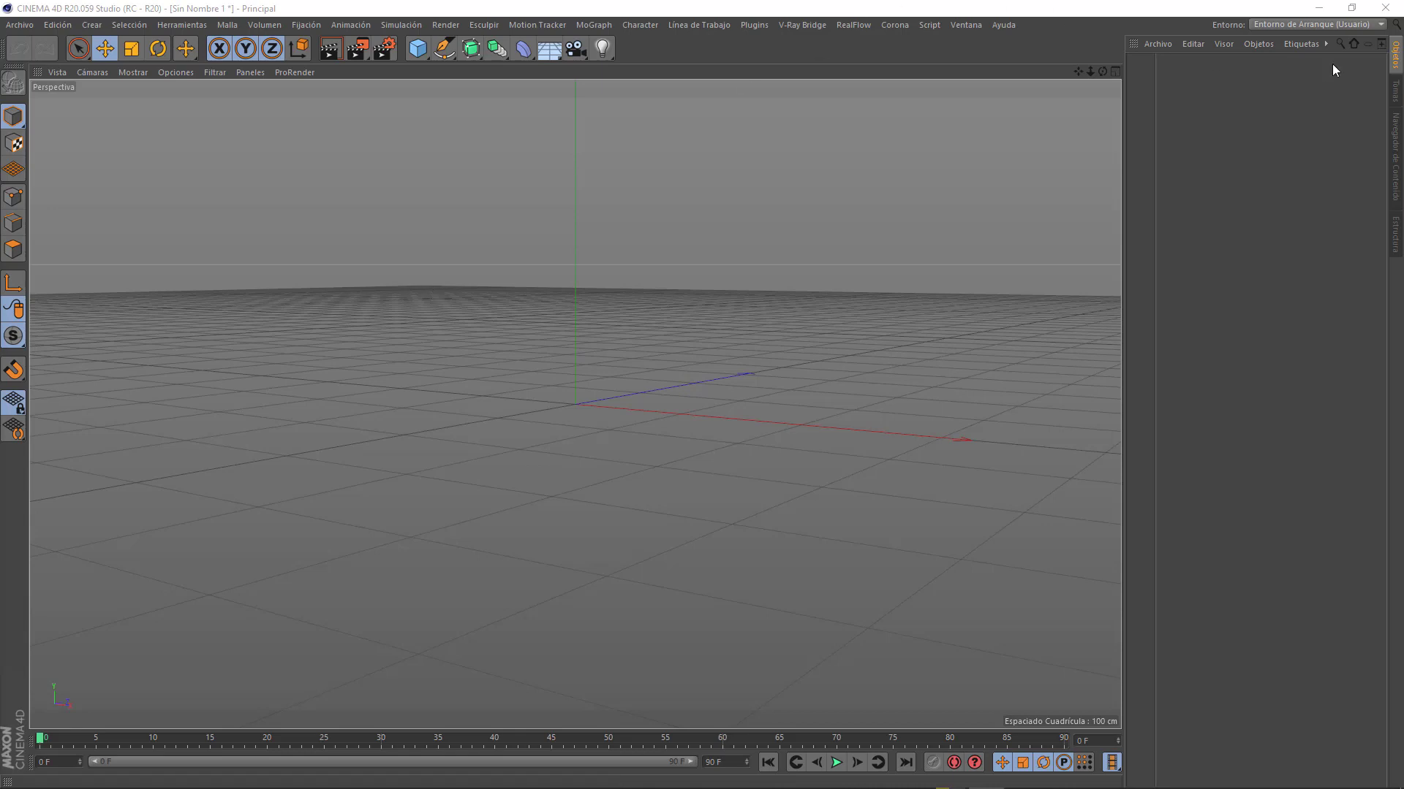
# Switch the interface layout to Entorno de Arranque and add a cube primitive to the scene
pyautogui.click(1341, 25)
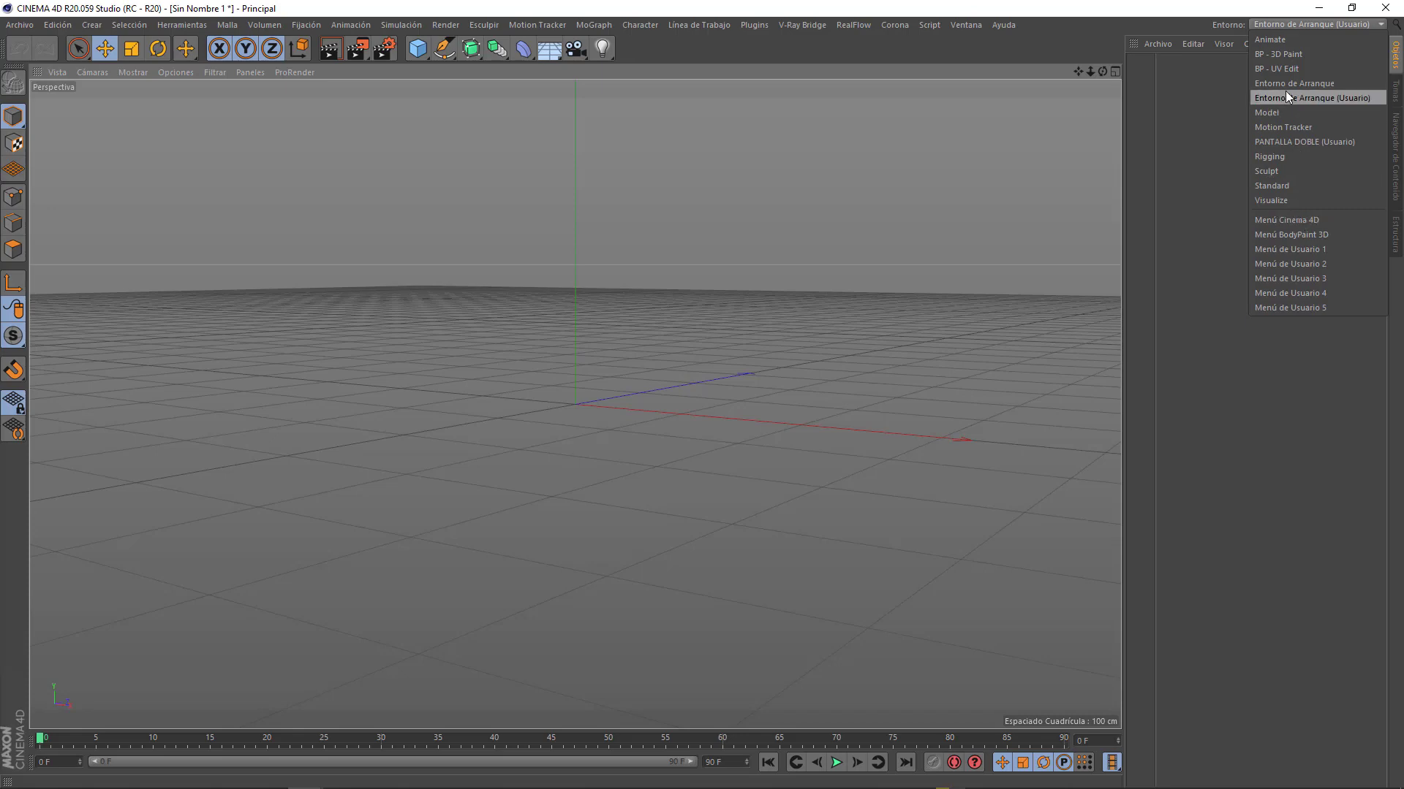
pyautogui.click(1286, 85)
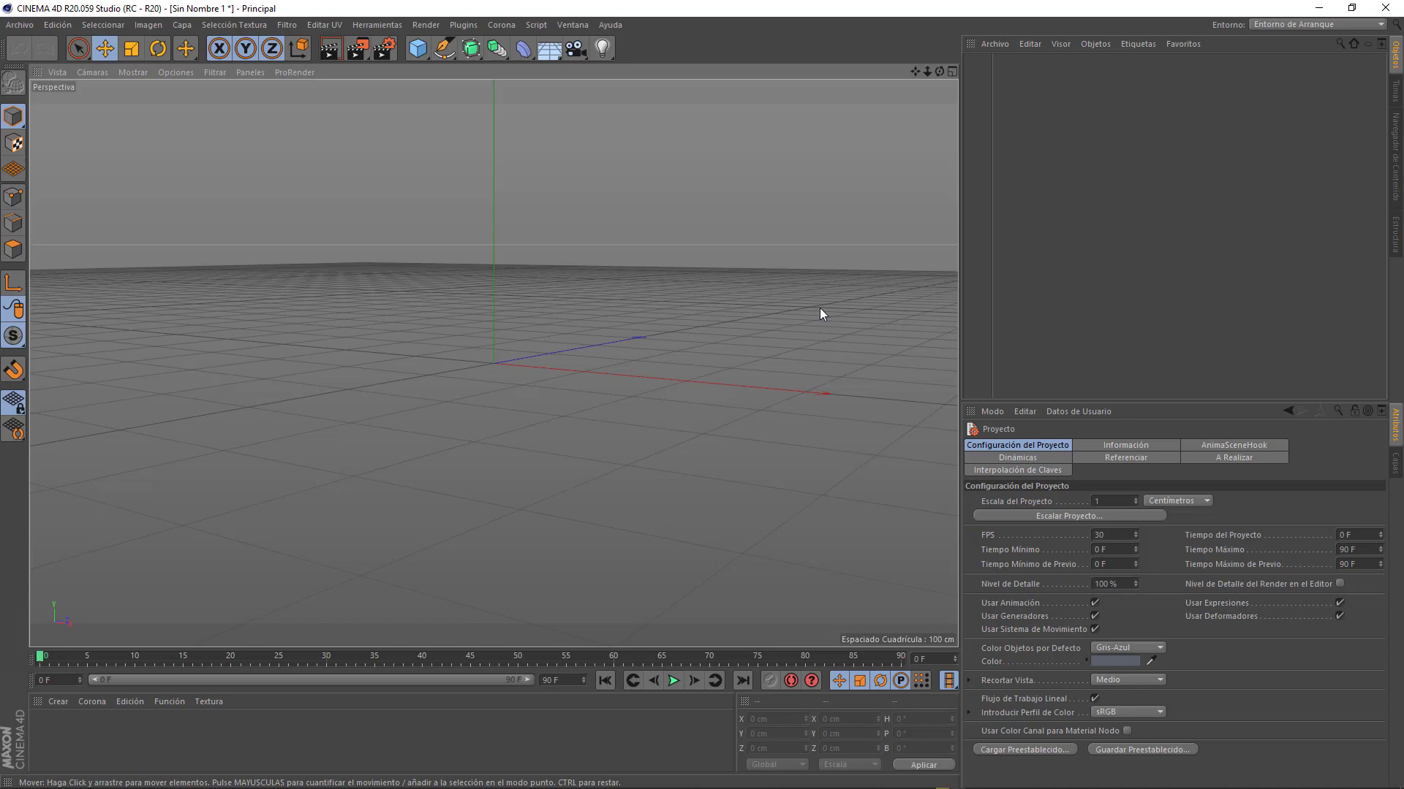
pyautogui.click(418, 48)
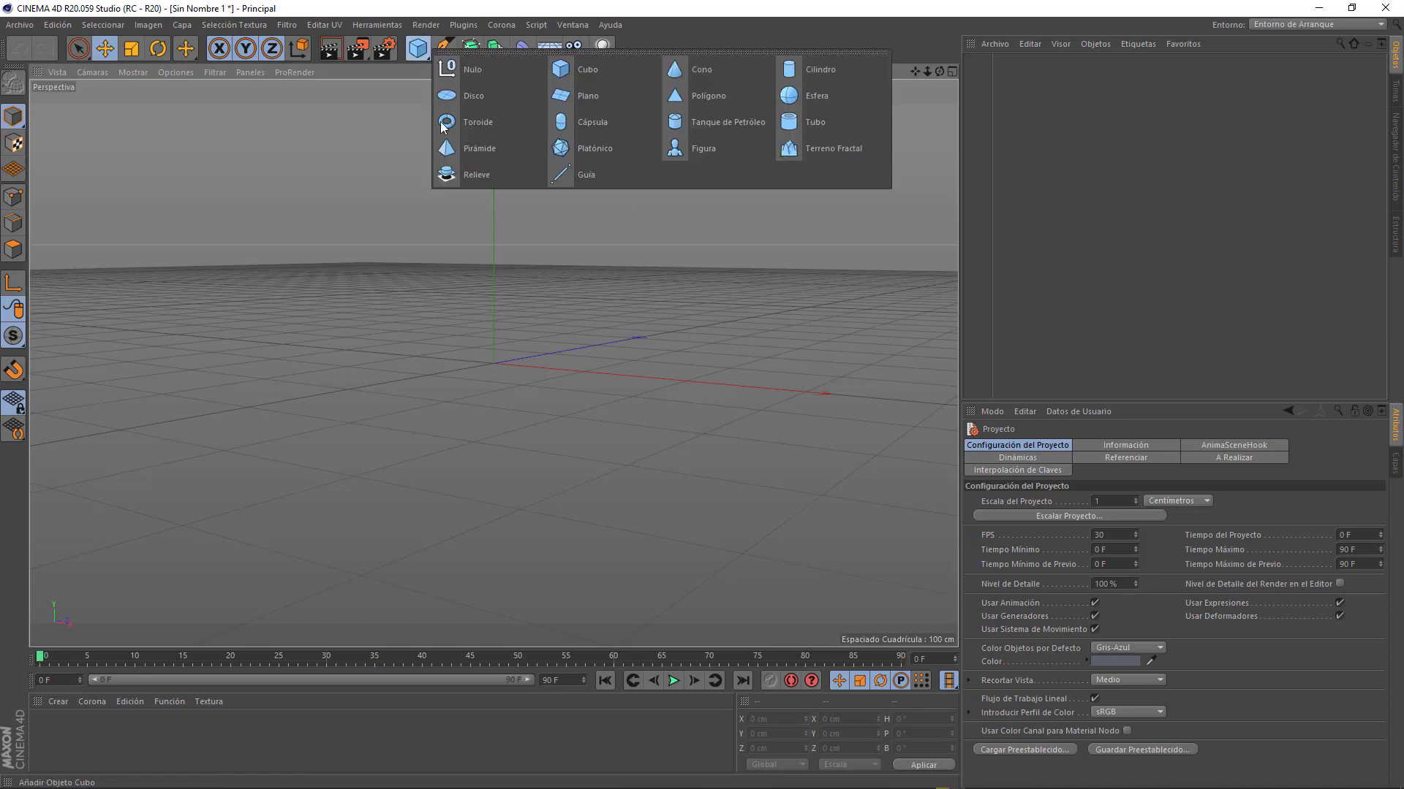
pyautogui.click(576, 77)
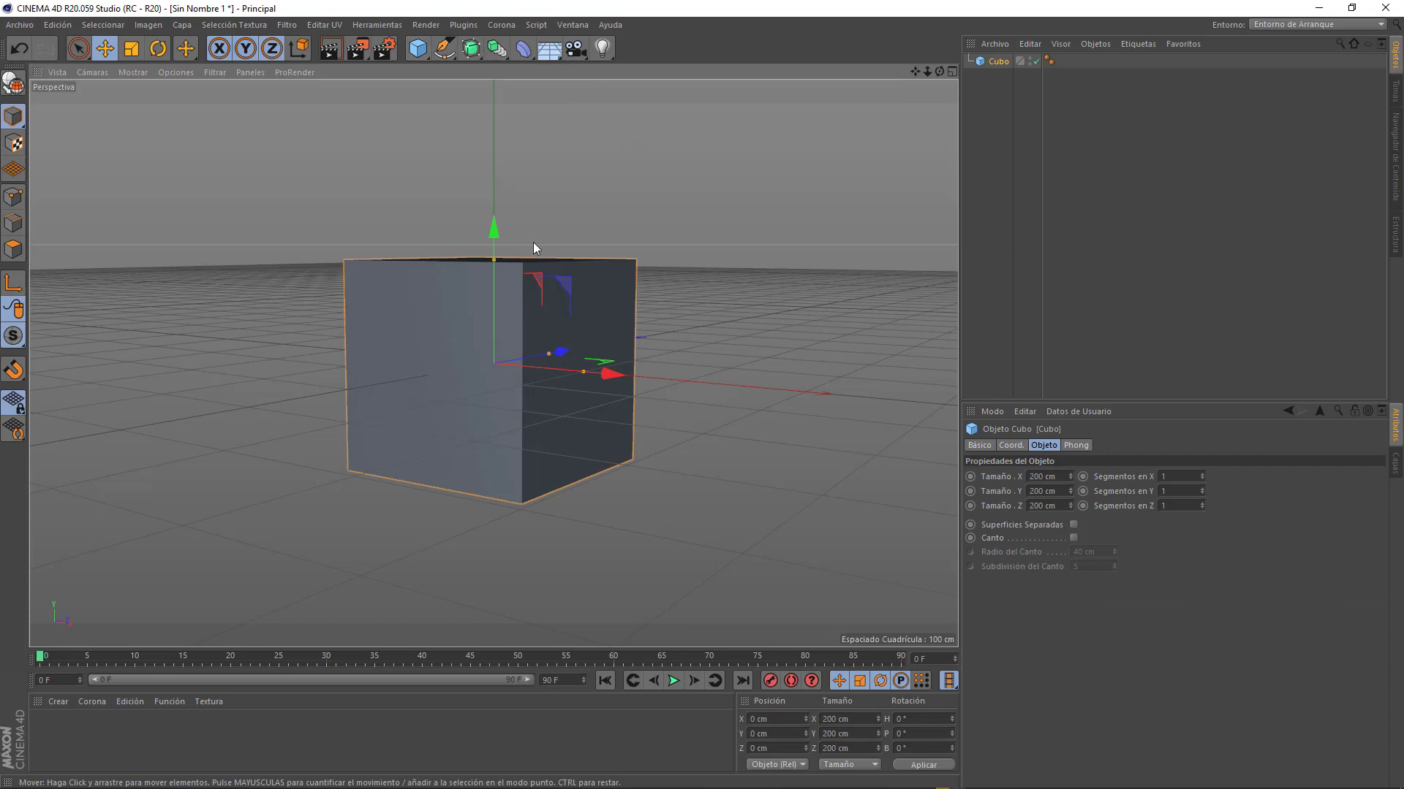
# Change the viewport's display mode to shading with lines and deselect the cube
pyautogui.click(133, 72)
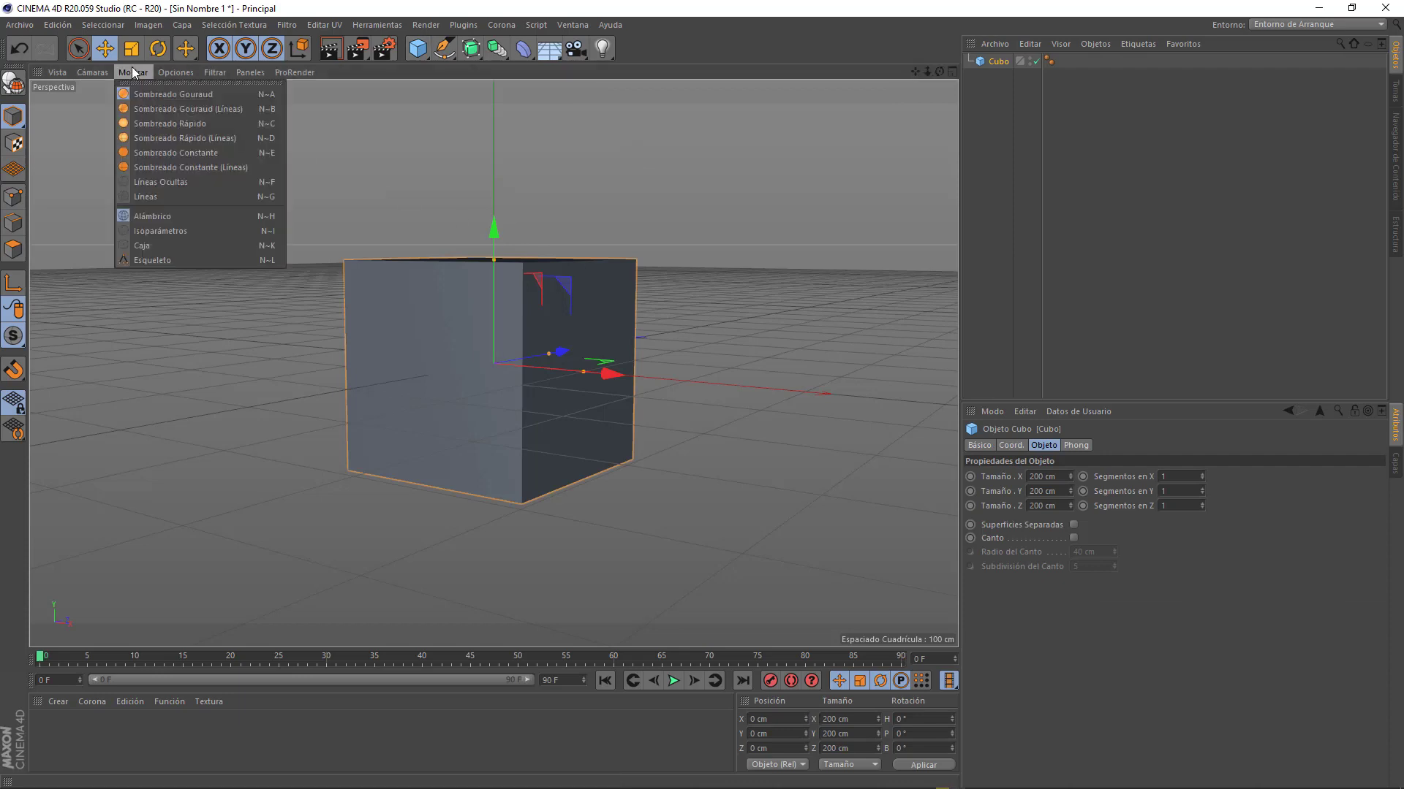
pyautogui.click(161, 132)
pyautogui.moveTo(927, 72); pyautogui.dragTo(956, 108)
pyautogui.click(976, 150)
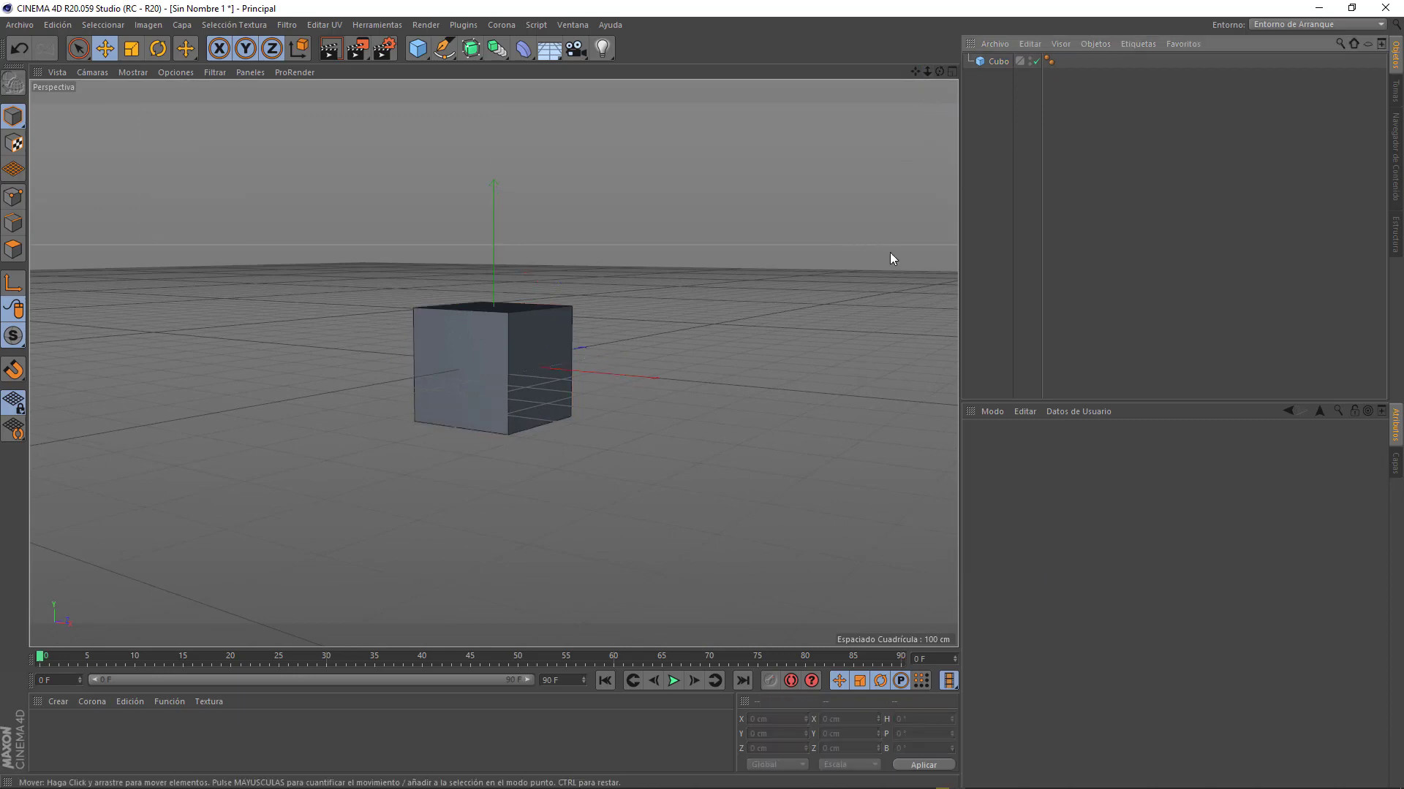
# Select and deselect the cube directly in the viewport, and repeat this through its name in the object list
pyautogui.click(471, 354)
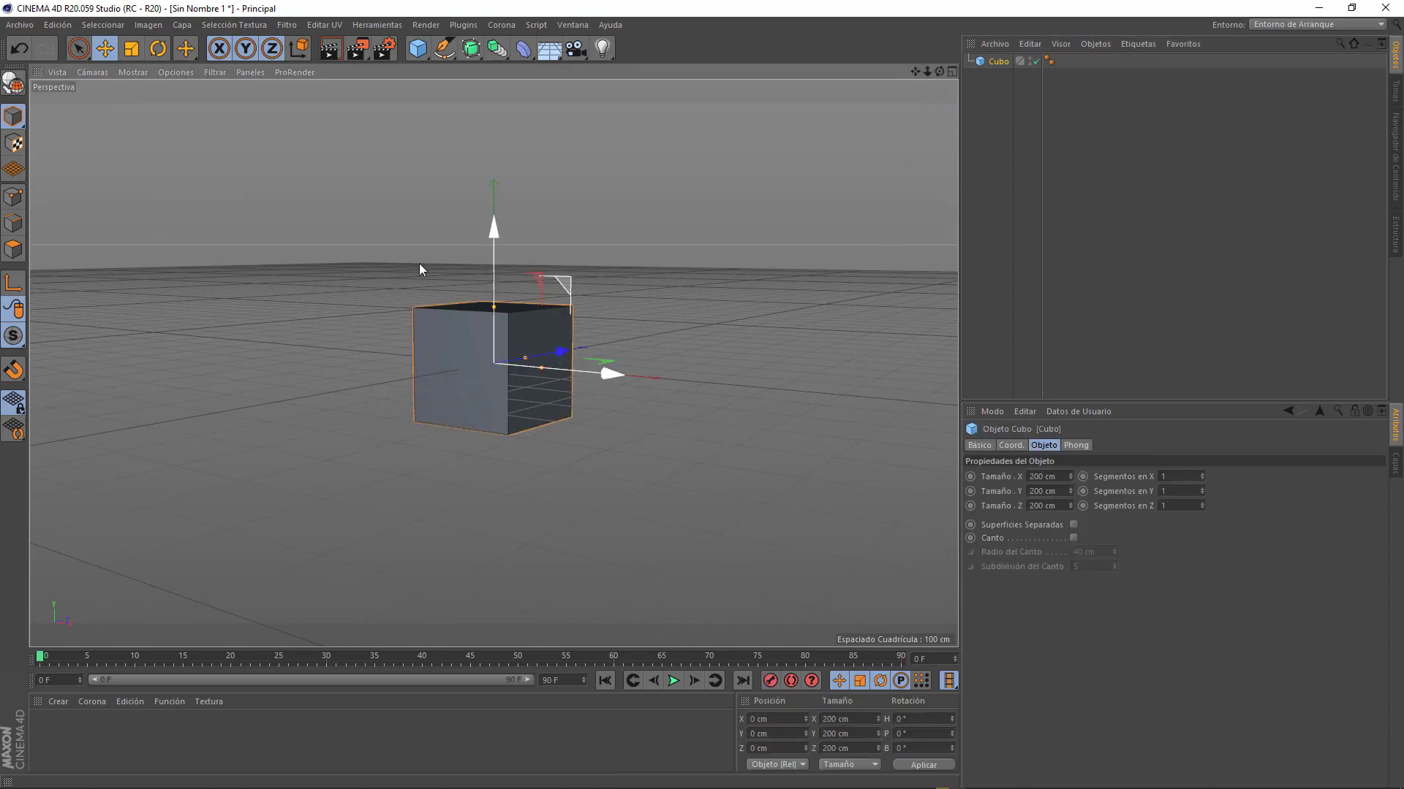
pyautogui.click(690, 239)
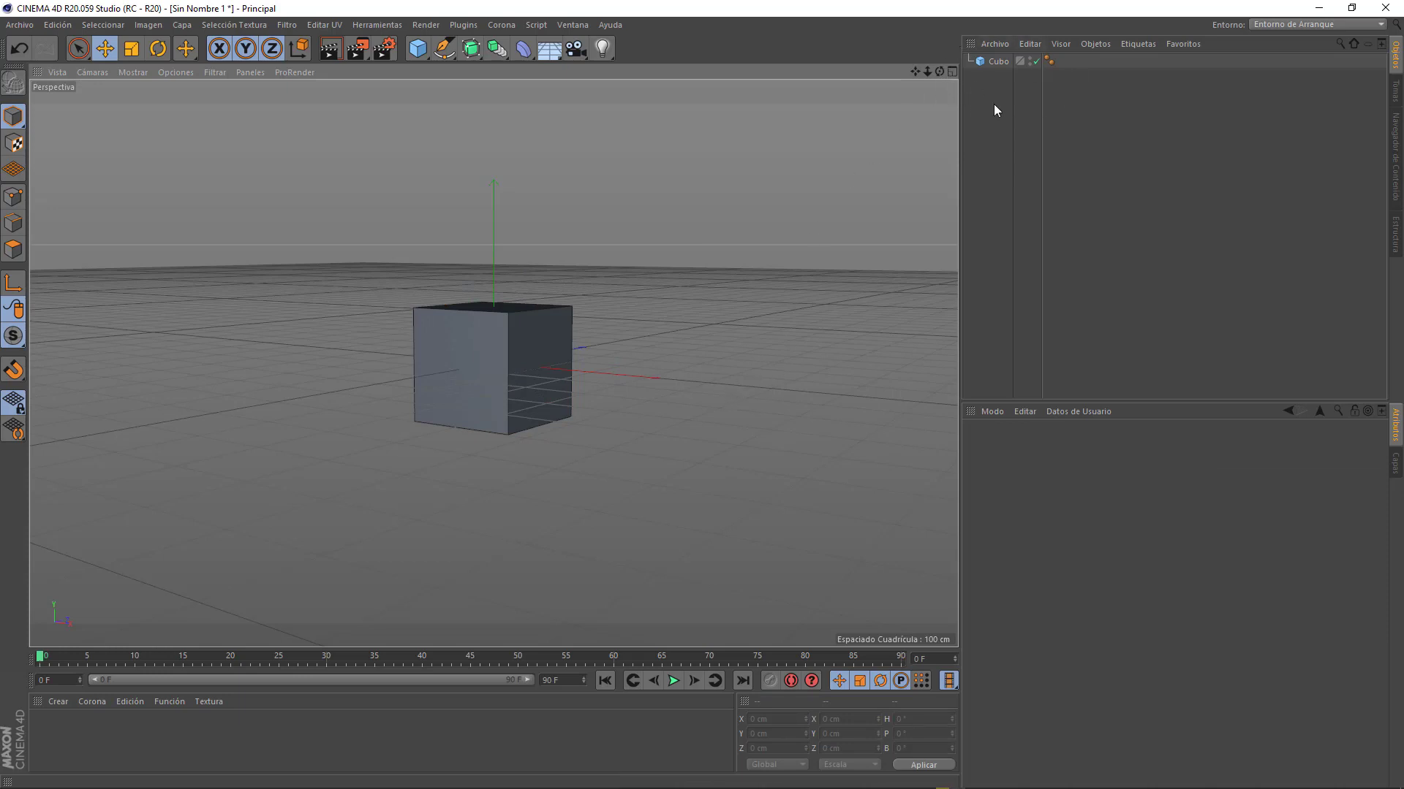
pyautogui.click(999, 61)
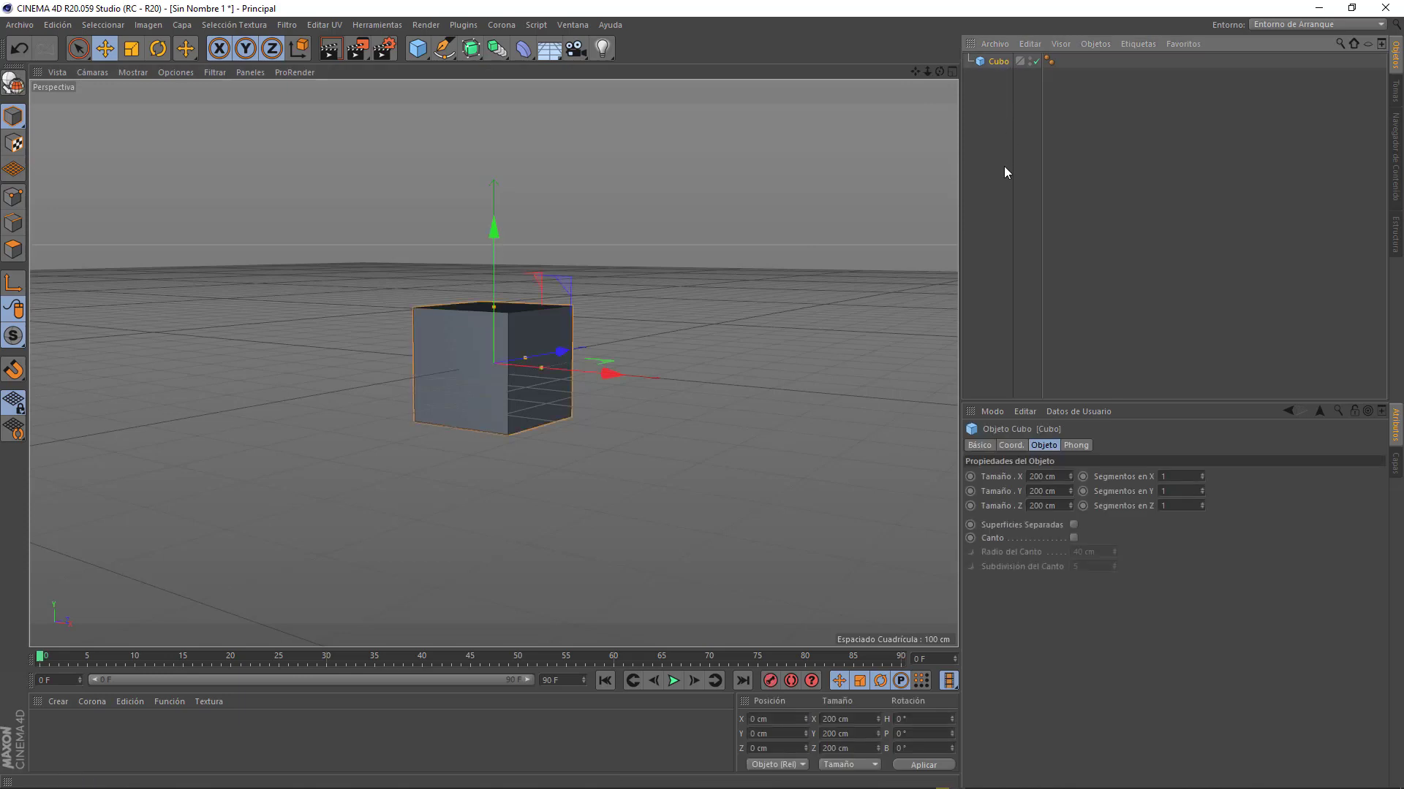
pyautogui.click(994, 90)
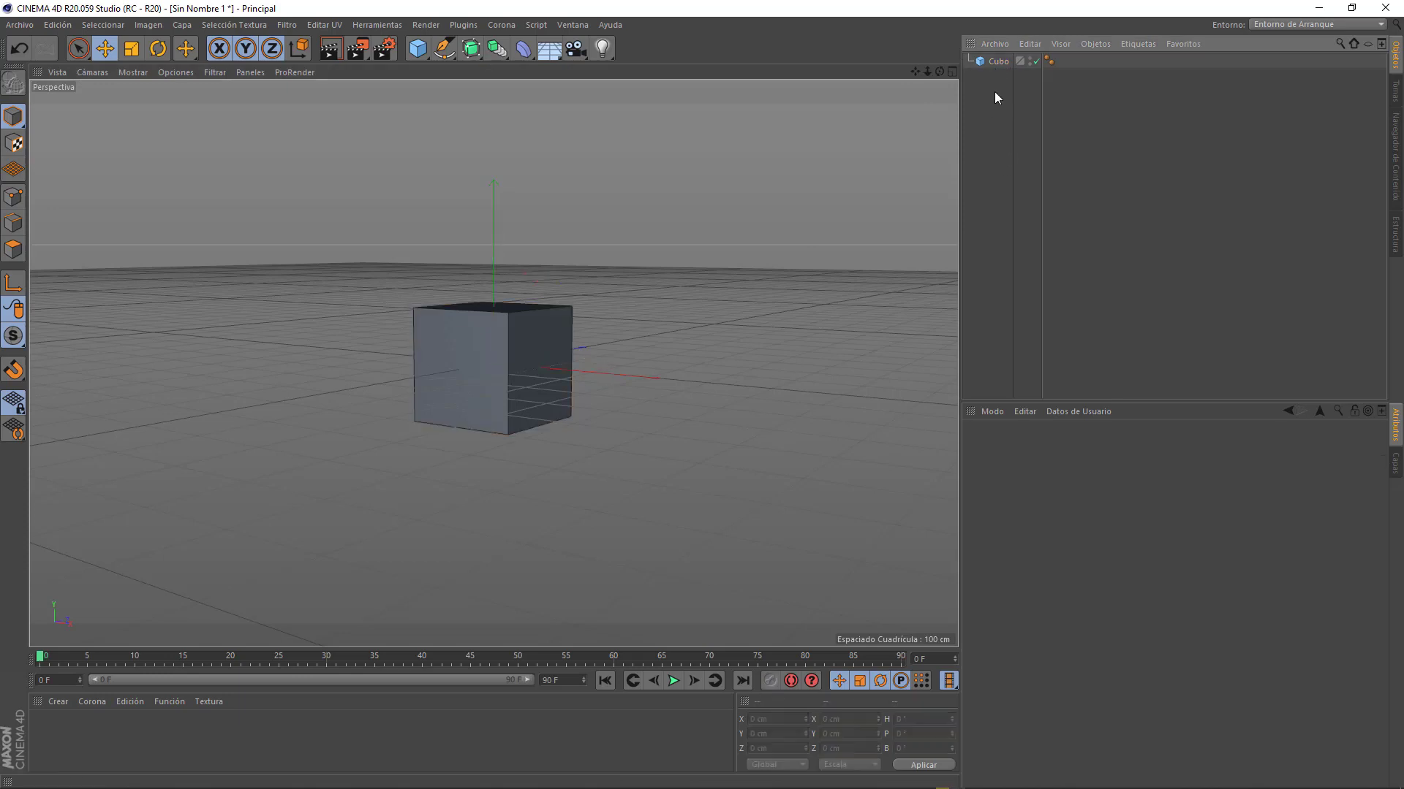
pyautogui.click(993, 63)
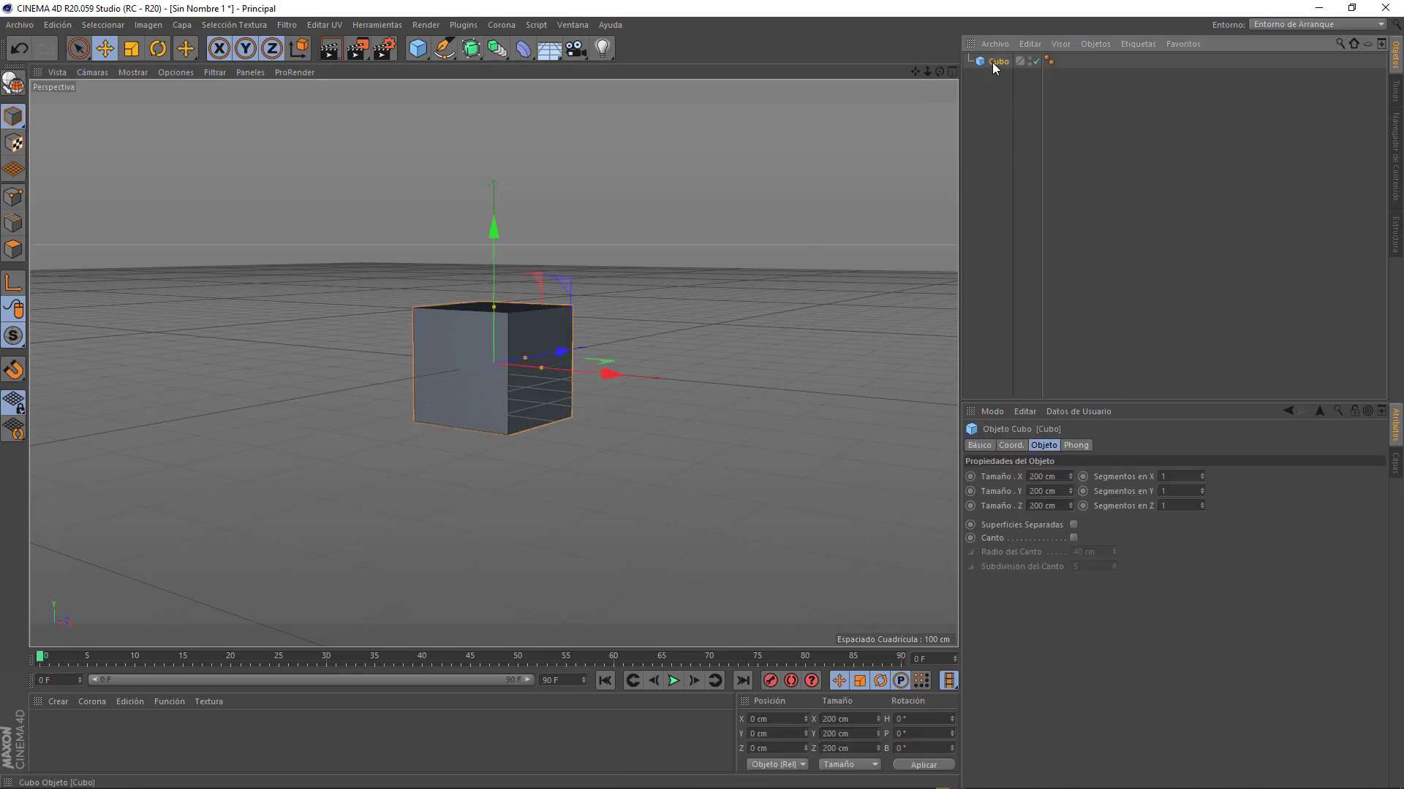
pyautogui.click(996, 104)
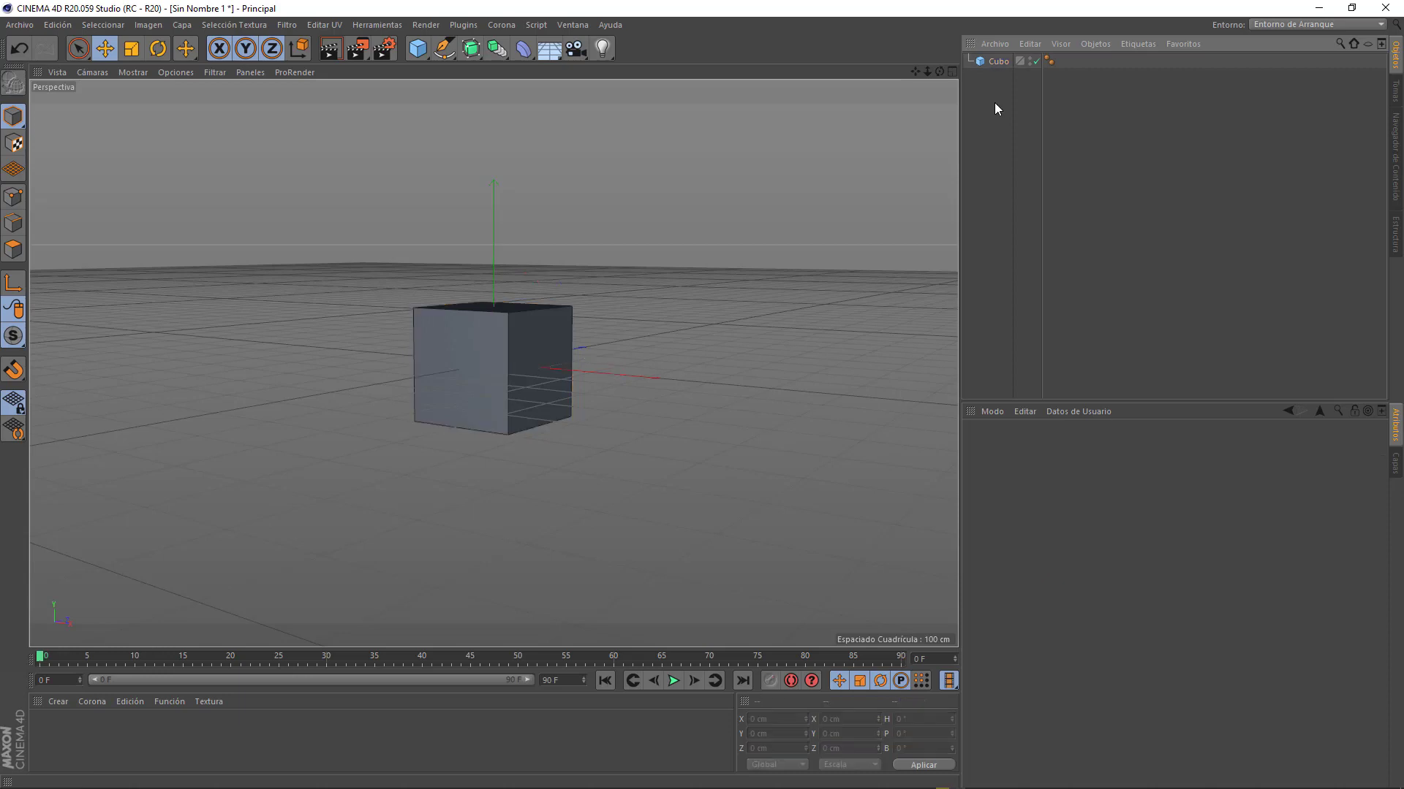
# Select the cube with Selección Directa, duplicate it by copy and paste, and move the copy about 361 cm along the X axis
pyautogui.click(80, 49)
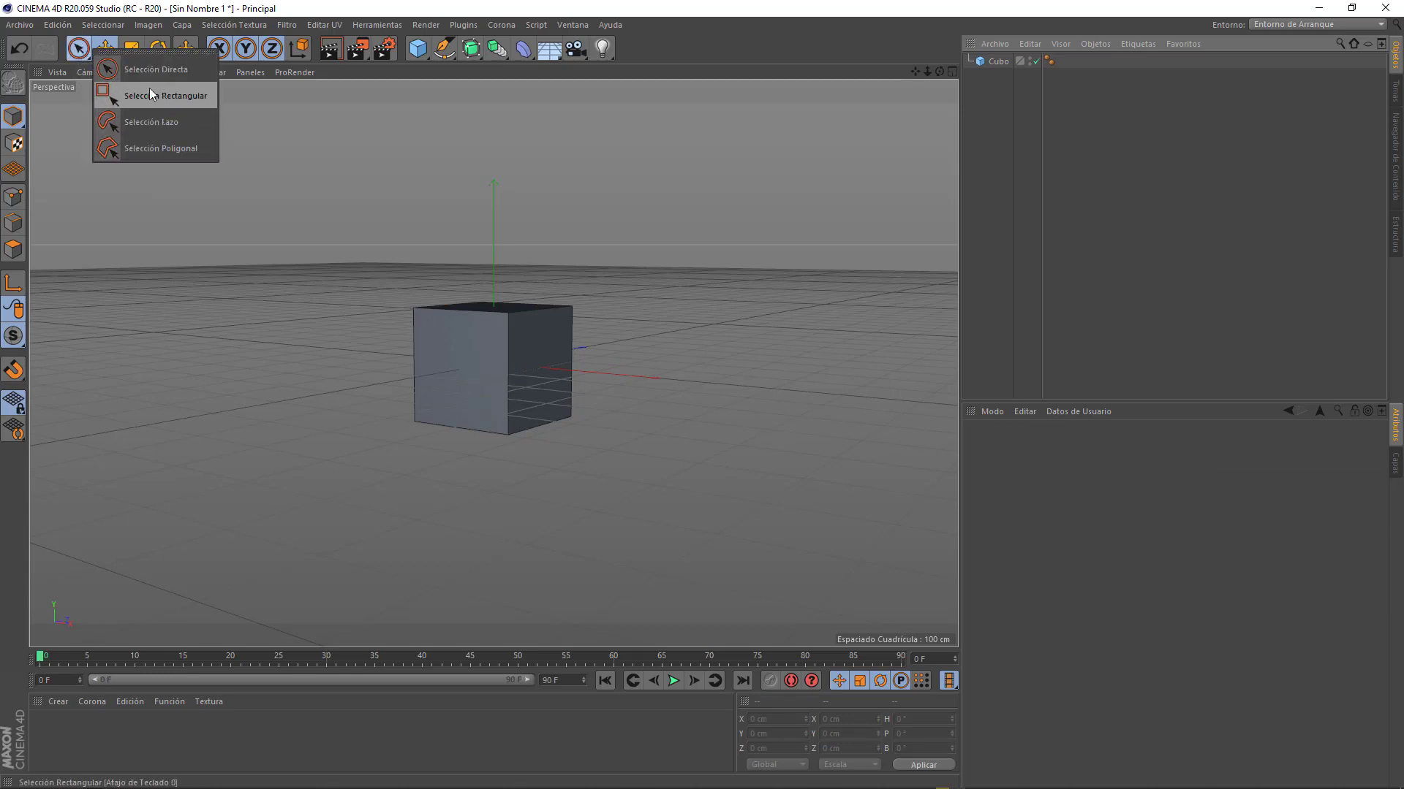
pyautogui.click(148, 69)
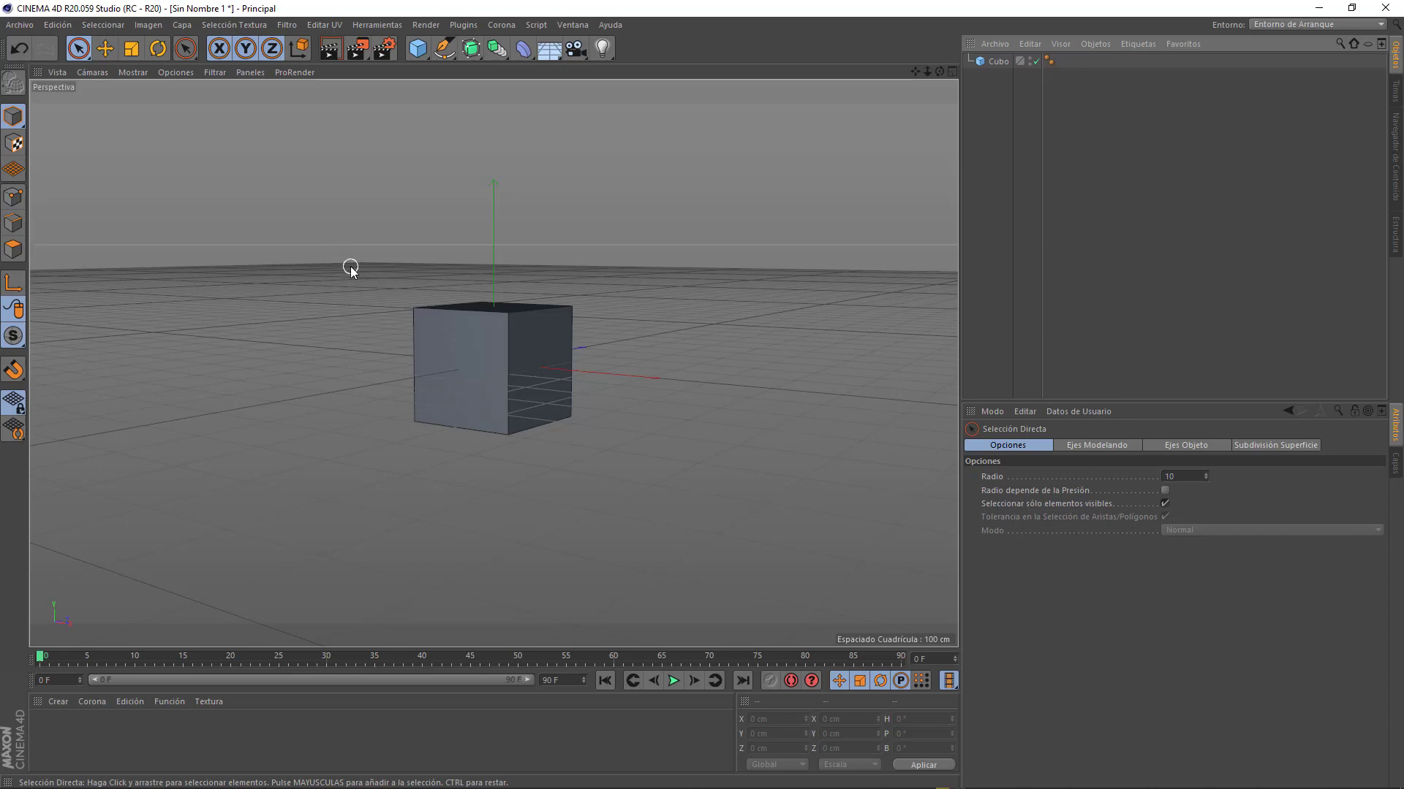
pyautogui.click(475, 351)
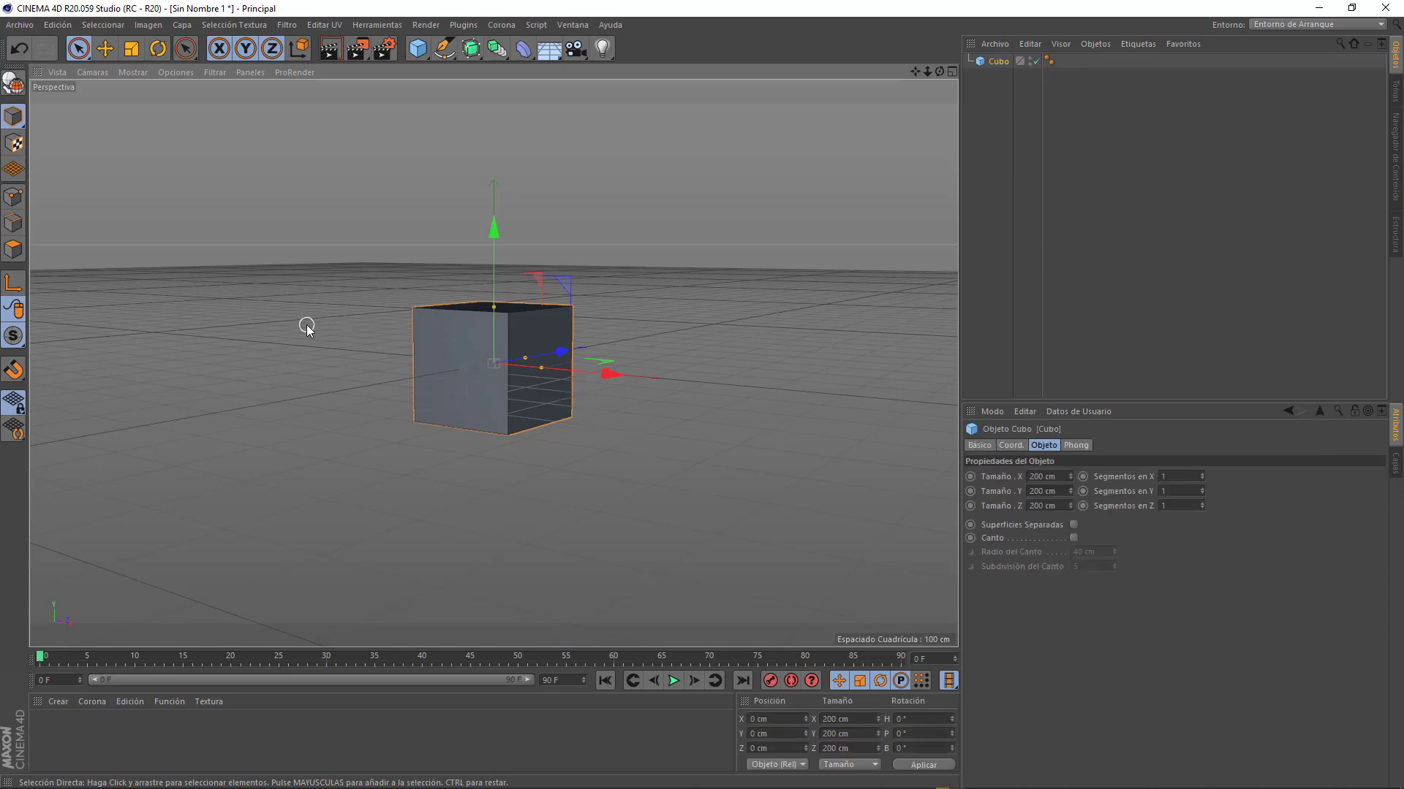
pyautogui.hotkey('ctrl', 'c')
pyautogui.hotkey('ctrl', 'v')
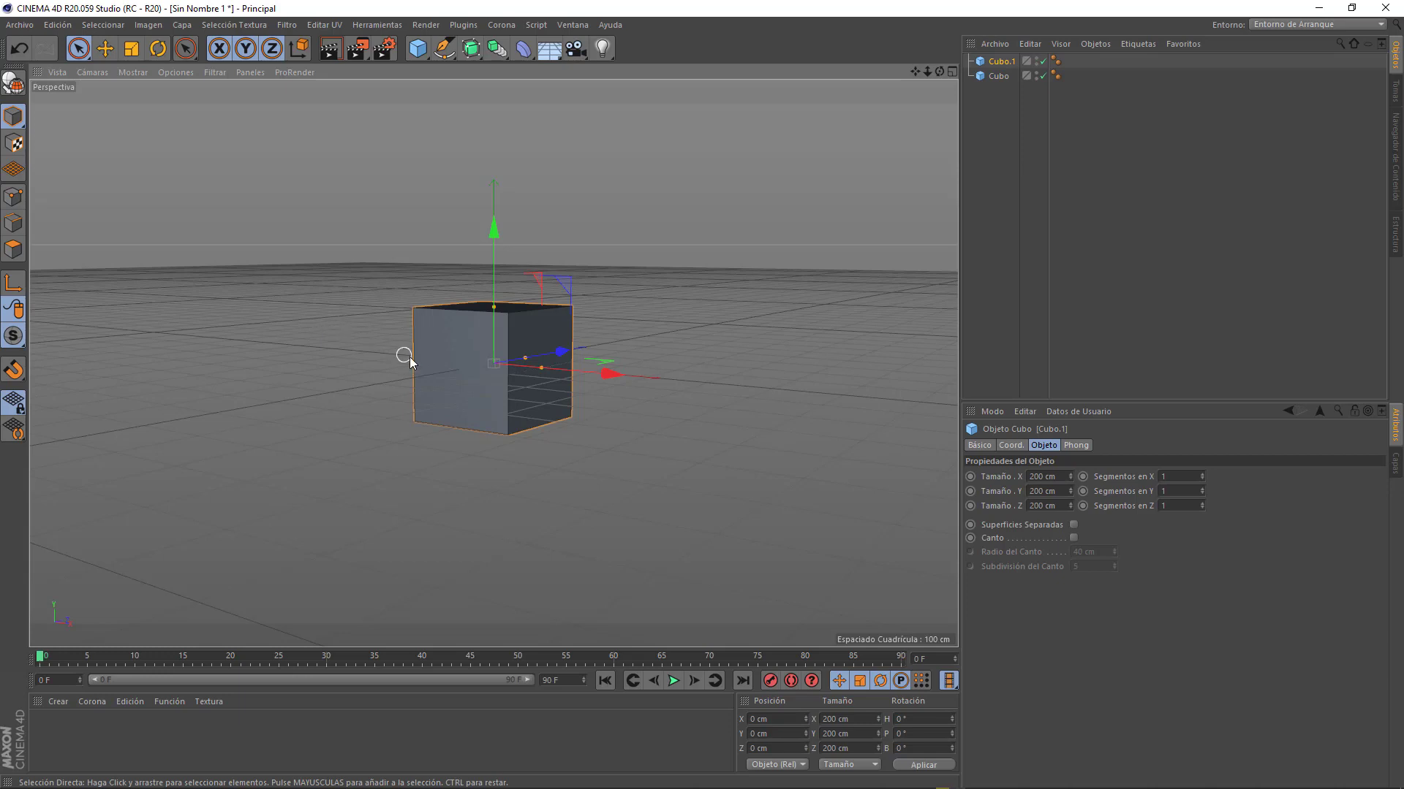
pyautogui.moveTo(606, 375); pyautogui.dragTo(811, 414)
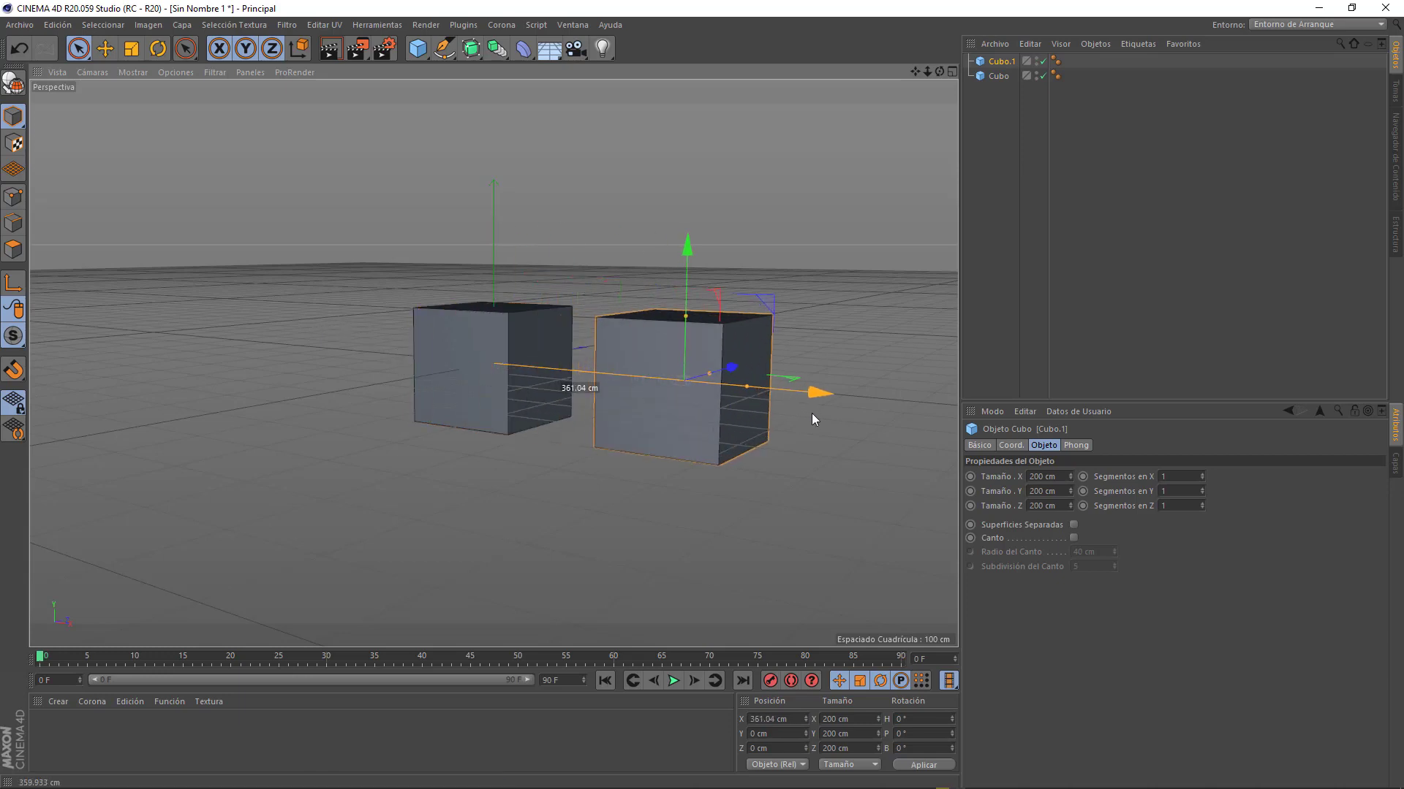
pyautogui.click(998, 235)
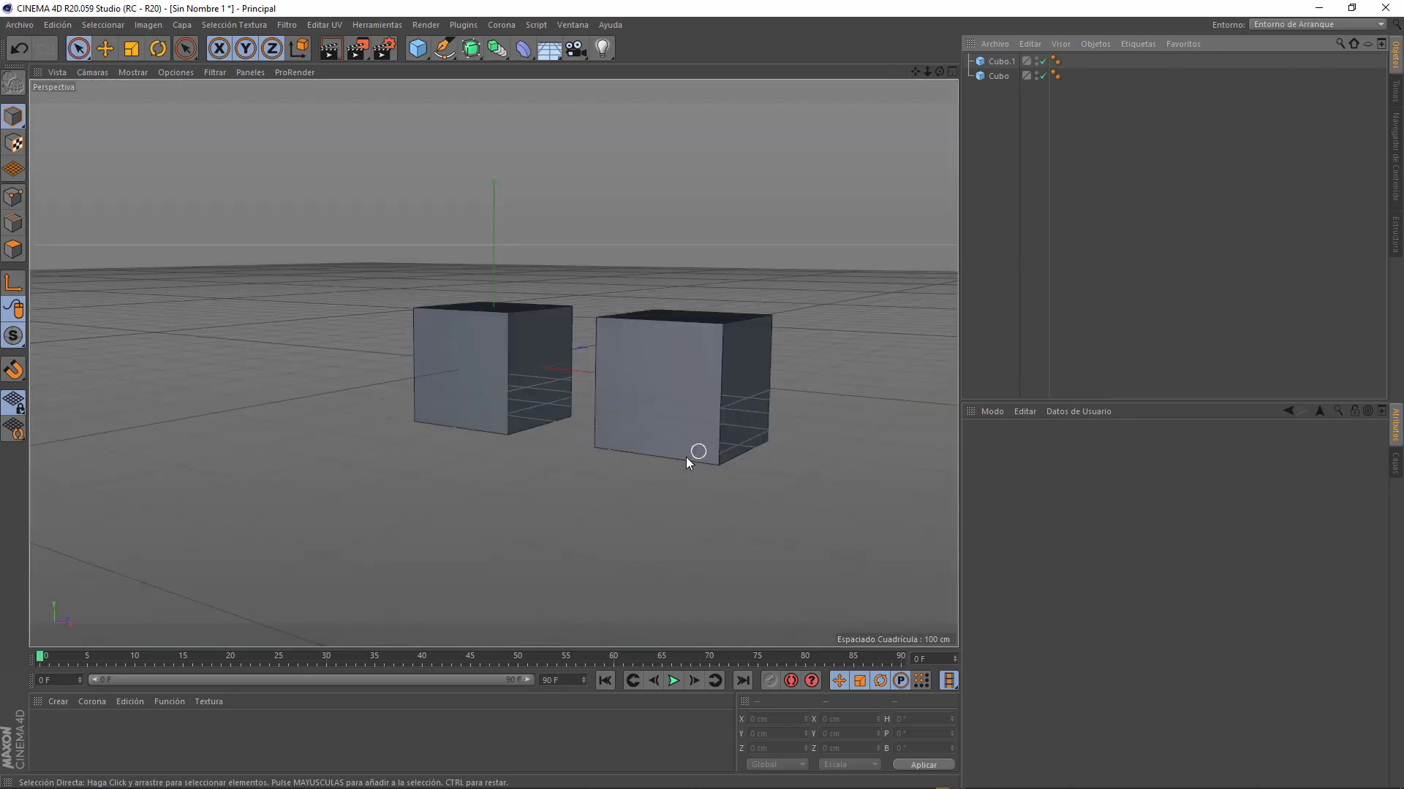
# Sweep across both cubes with Selección Directa to select them together, and clear the selection
pyautogui.moveTo(78, 48); pyautogui.dragTo(145, 73)
pyautogui.moveTo(345, 309)
pyautogui.mouseDown()
pyautogui.moveTo(502, 379)
pyautogui.moveTo(731, 423)
pyautogui.mouseUp()
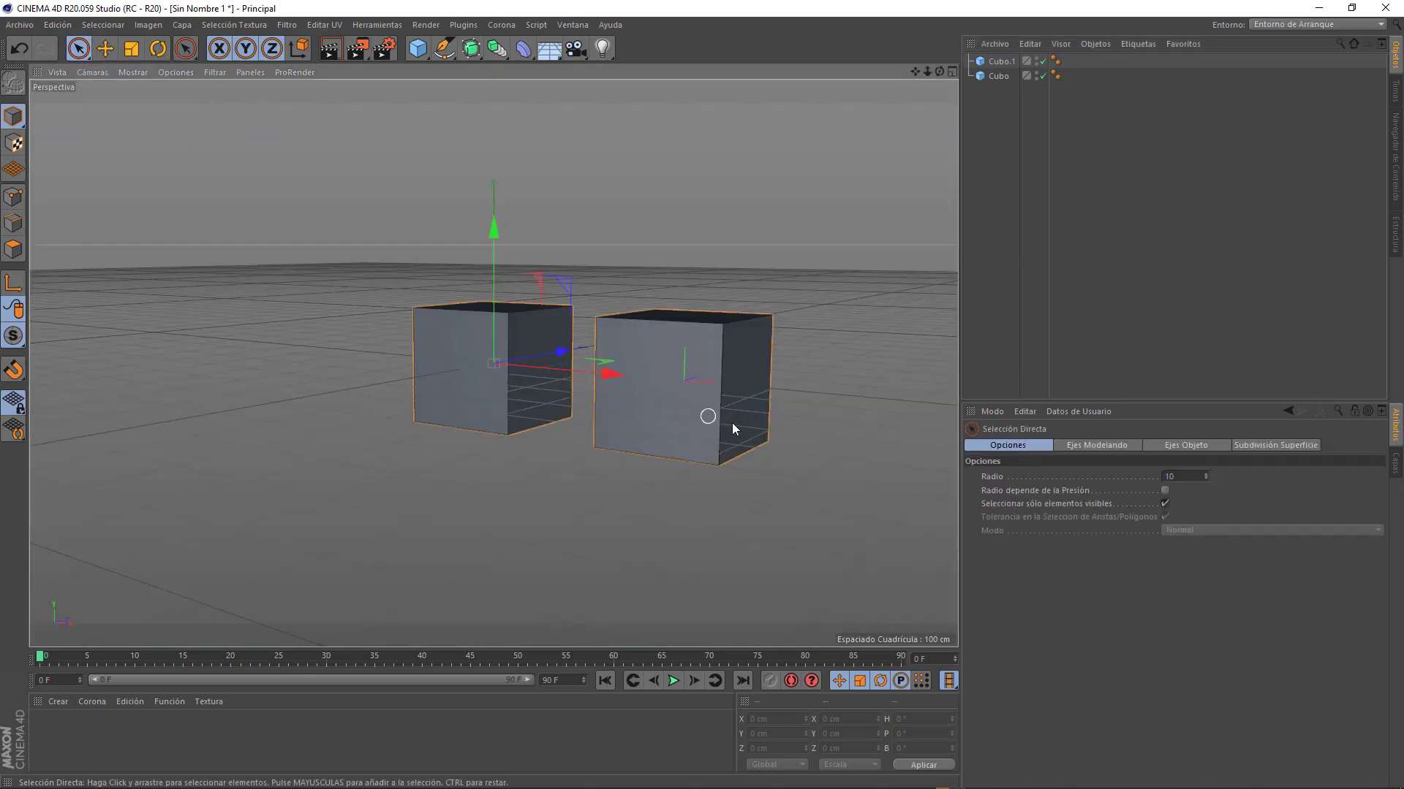
pyautogui.moveTo(822, 424); pyautogui.dragTo(826, 422)
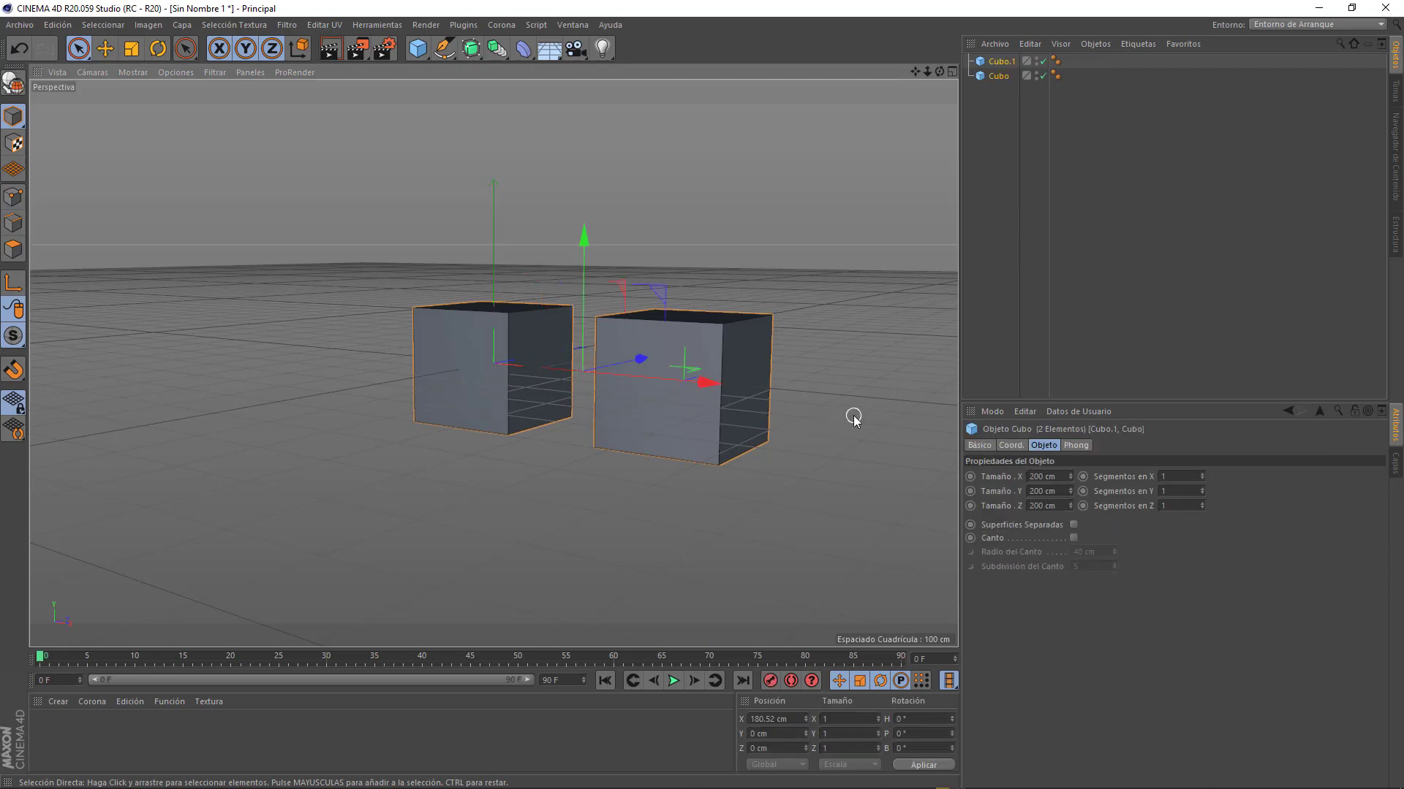
pyautogui.click(853, 419)
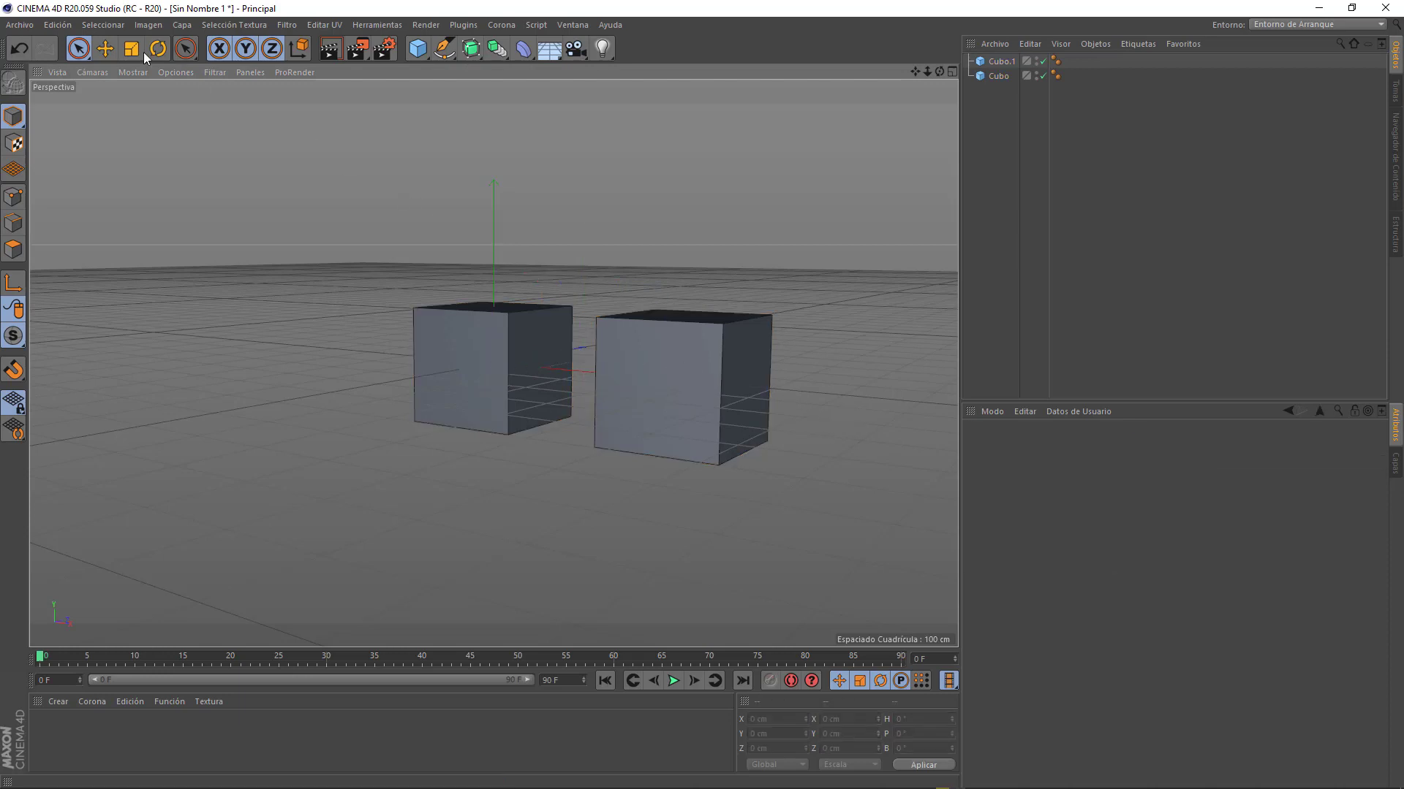
# With the Move tool, select the original cube, add the second one to the selection, and remove both one at a time
pyautogui.click(105, 50)
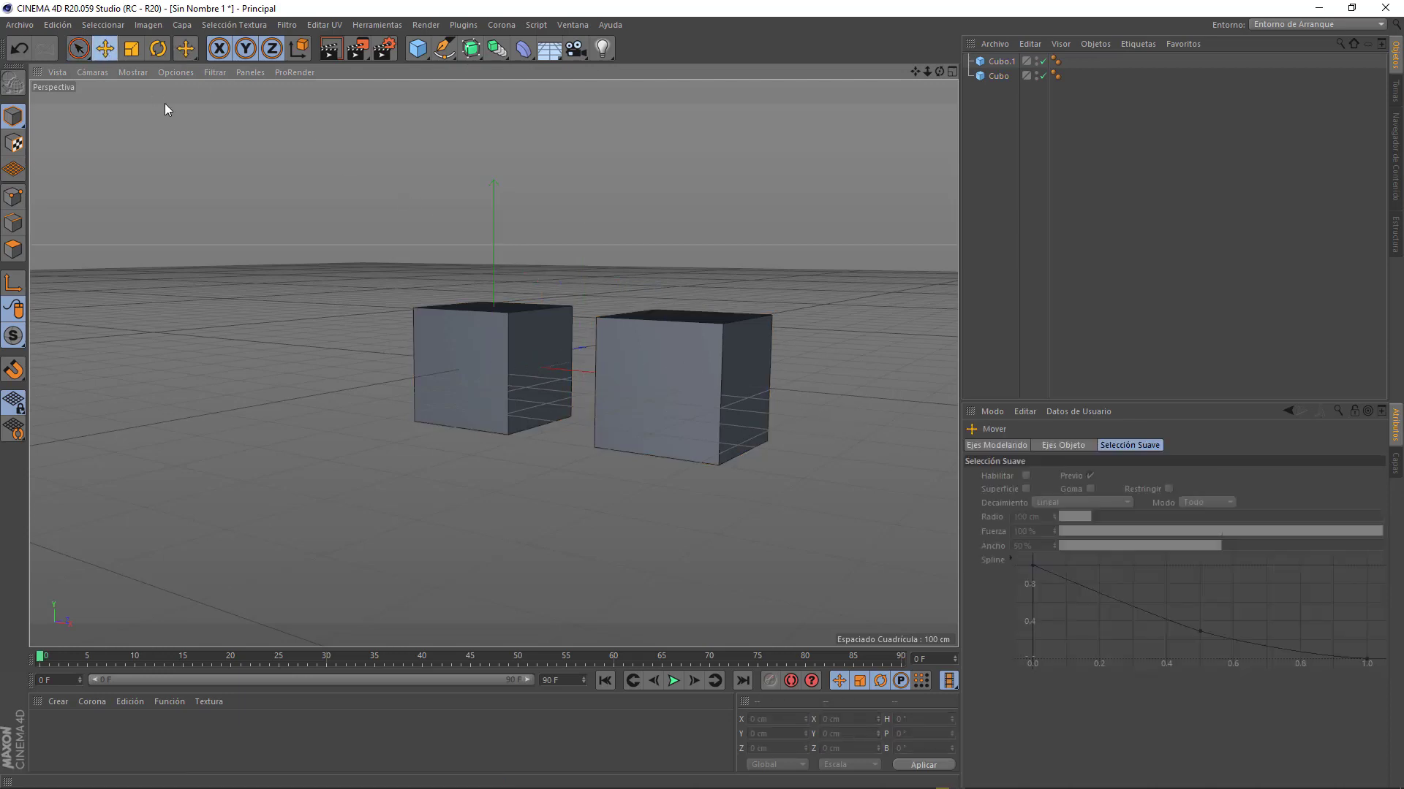
pyautogui.click(462, 352)
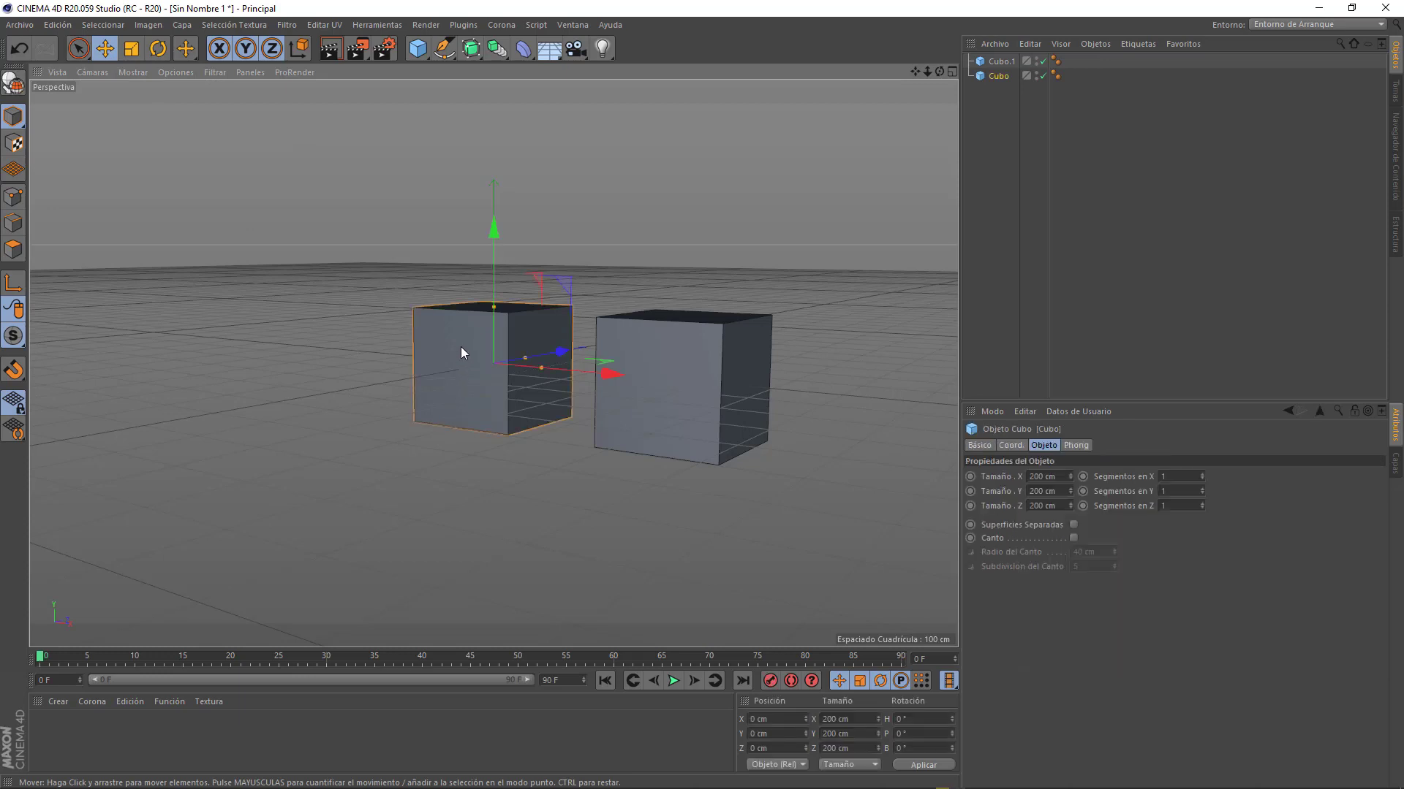
pyautogui.keyDown('shift'); pyautogui.click(657, 368); pyautogui.keyUp('shift')
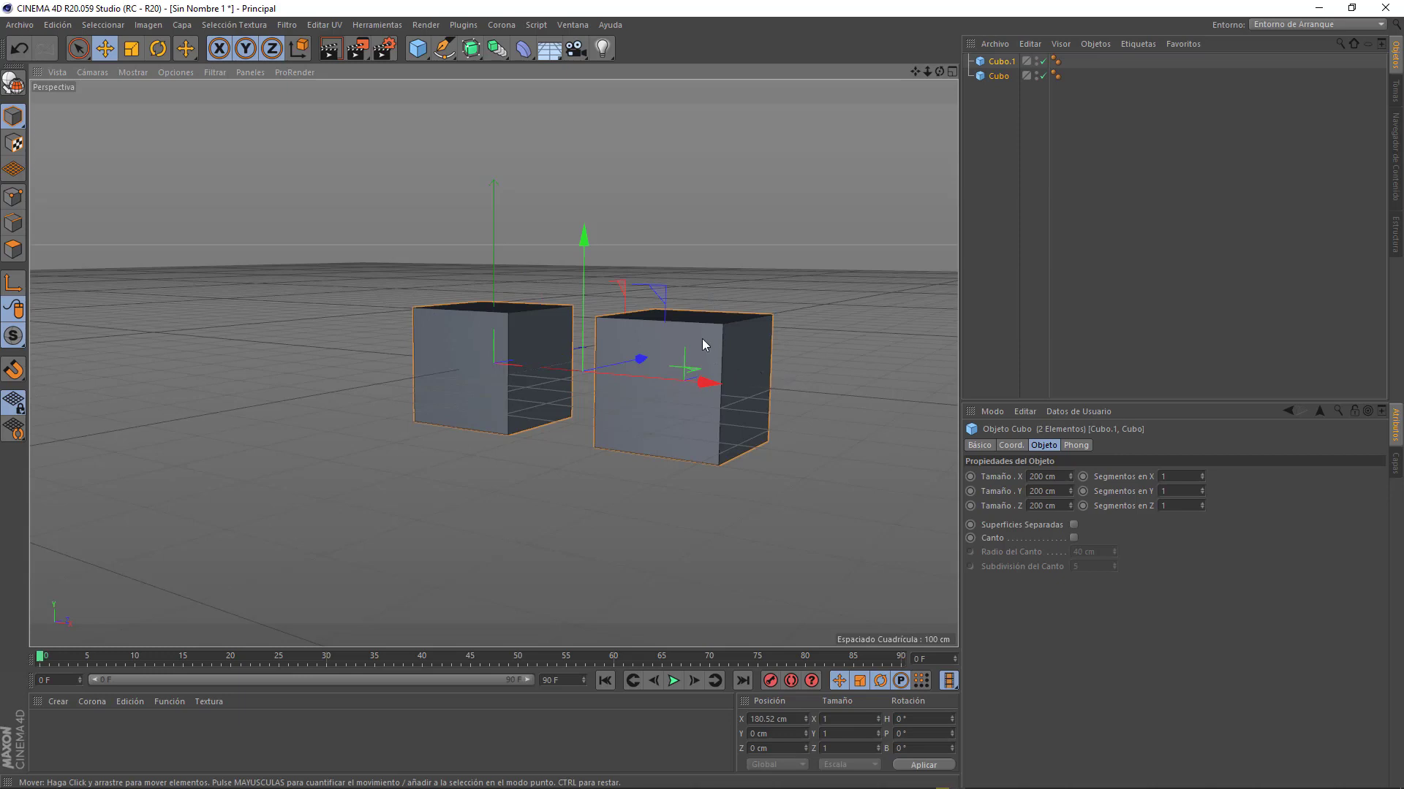
pyautogui.keyDown('ctrl'); pyautogui.click(602, 412); pyautogui.keyUp('ctrl')
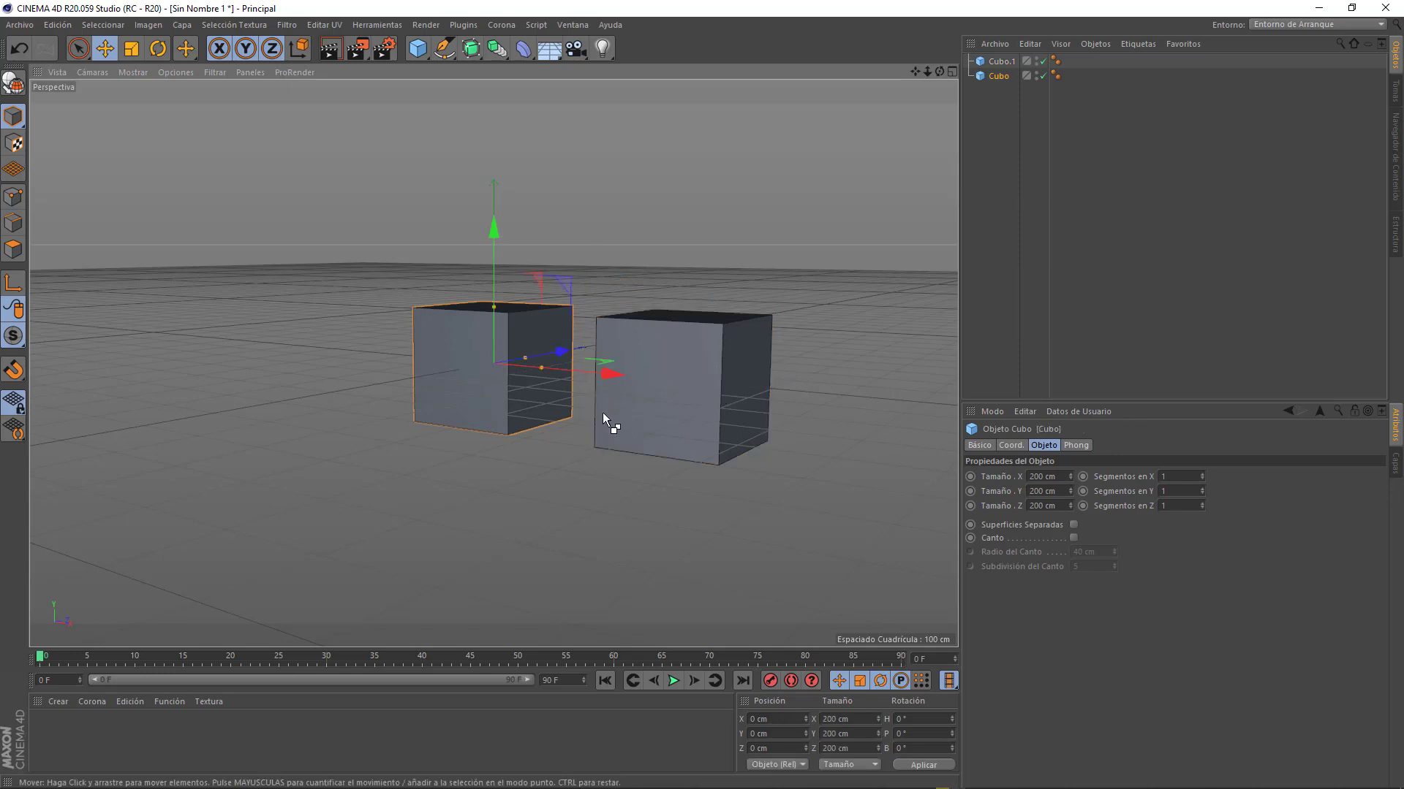
pyautogui.keyDown('ctrl'); pyautogui.click(462, 375); pyautogui.keyUp('ctrl')
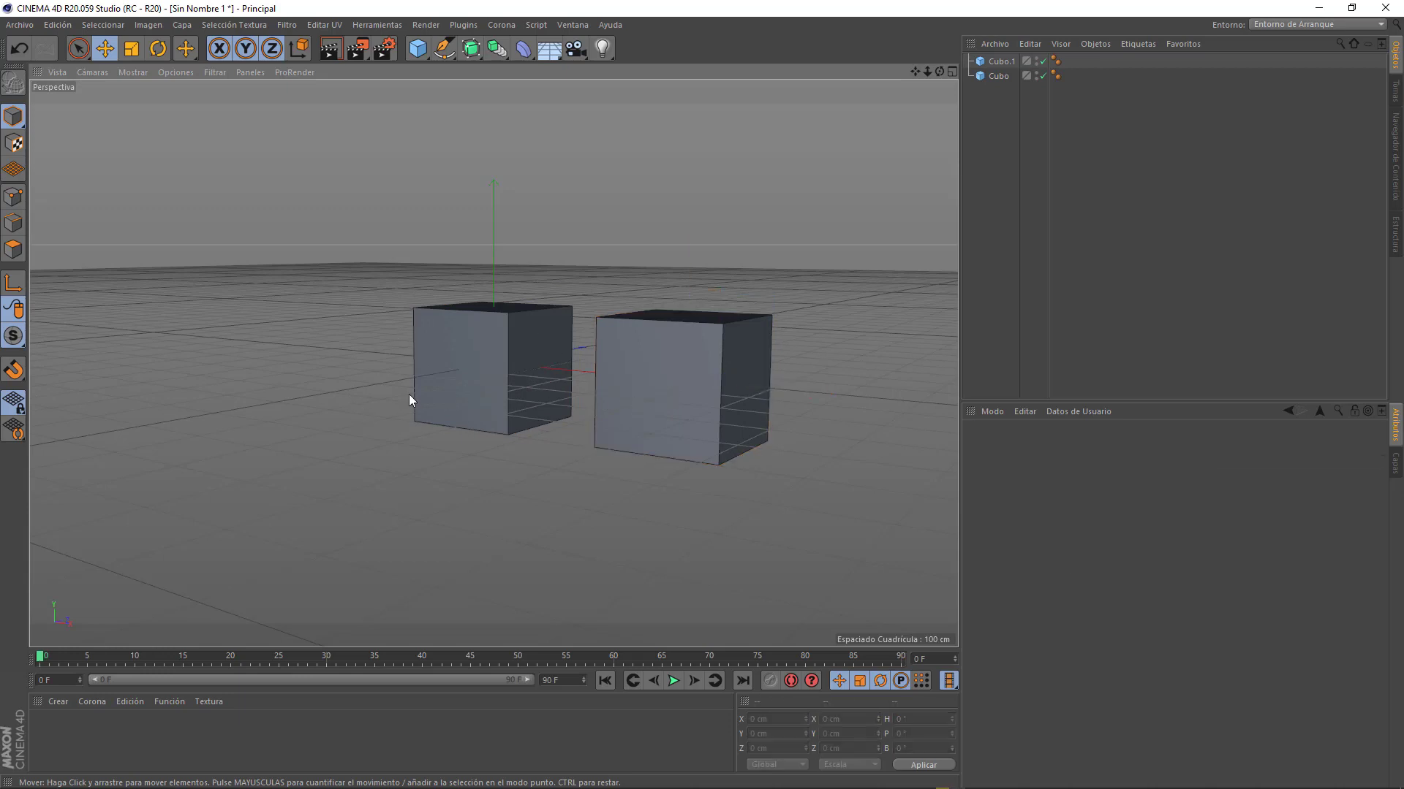
# Select both cubes again, take only the original cube out of the selection, and clear what remains selected
pyautogui.click(462, 346)
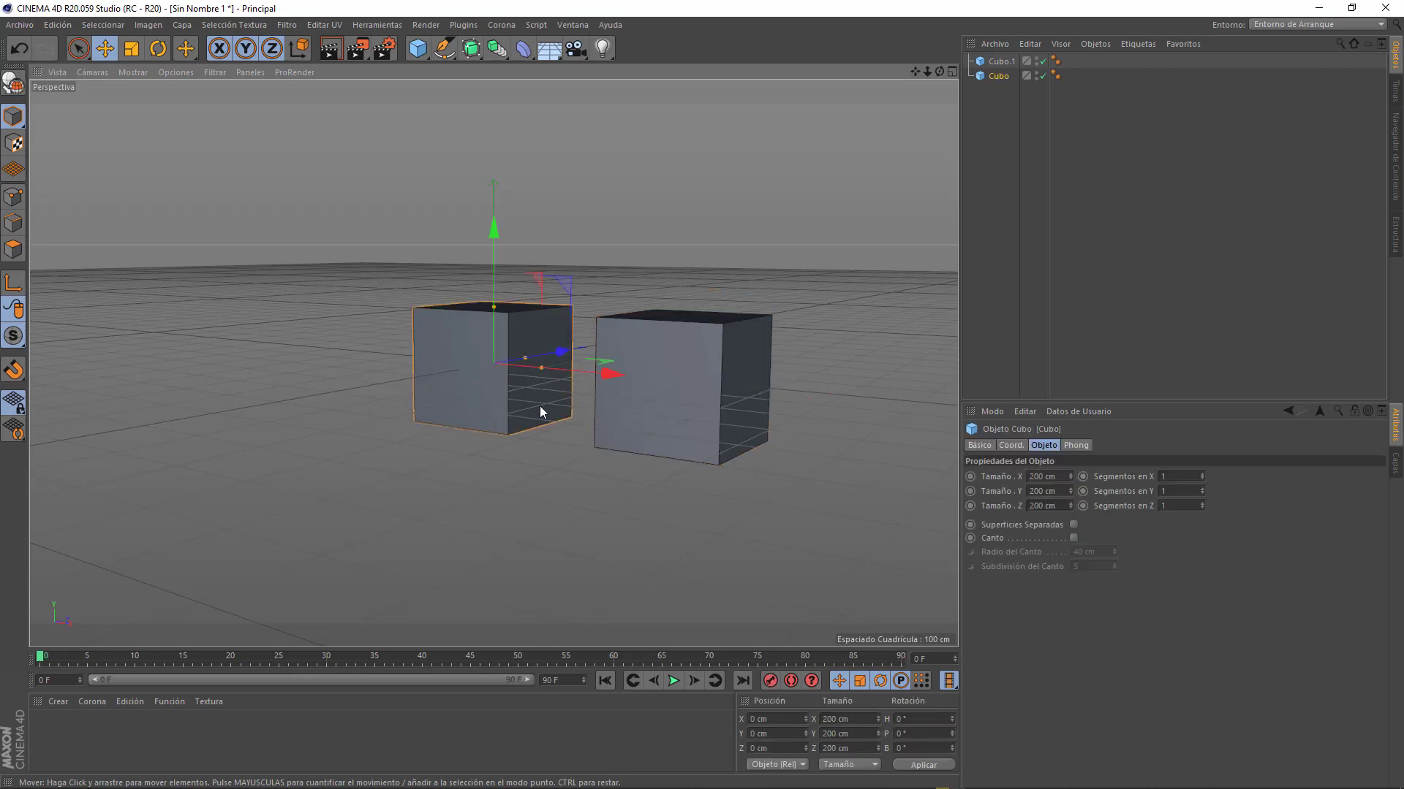
pyautogui.keyDown('shift'); pyautogui.click(685, 365); pyautogui.keyUp('shift')
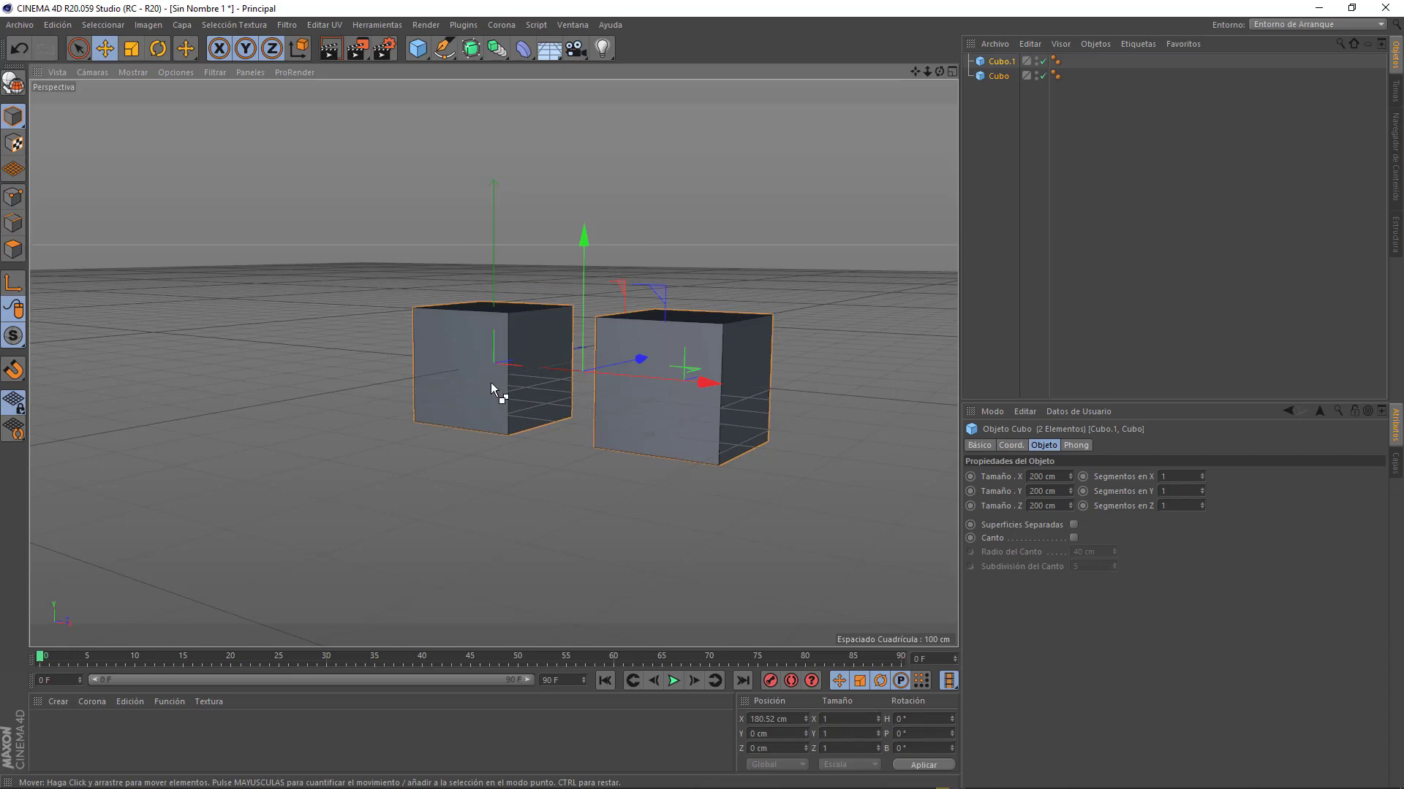
pyautogui.keyDown('ctrl'); pyautogui.click(459, 354); pyautogui.keyUp('ctrl')
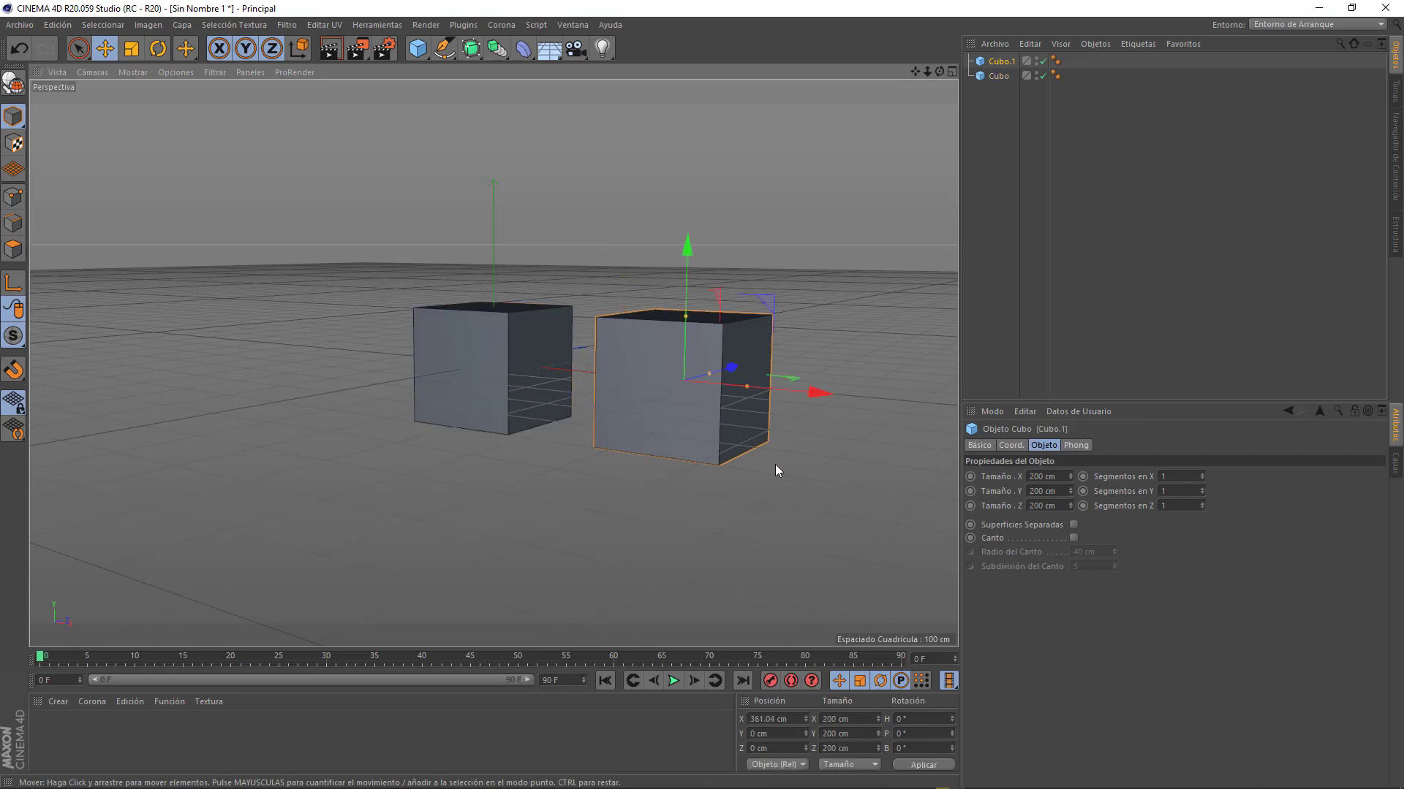
pyautogui.click(1024, 201)
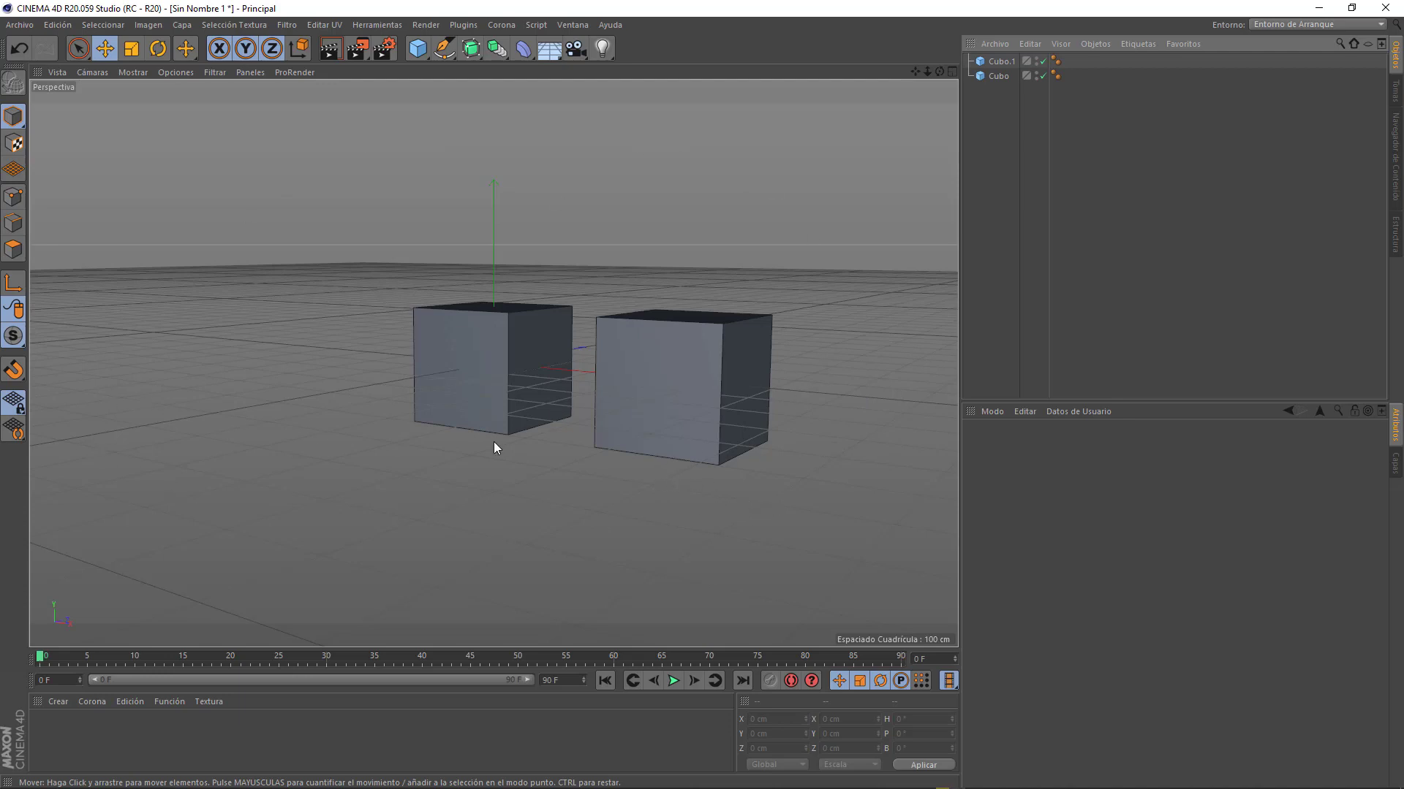
# Duplicate the original cube along the X axis, placing the copy at about X -460 cm, and deselect it
pyautogui.click(471, 380)
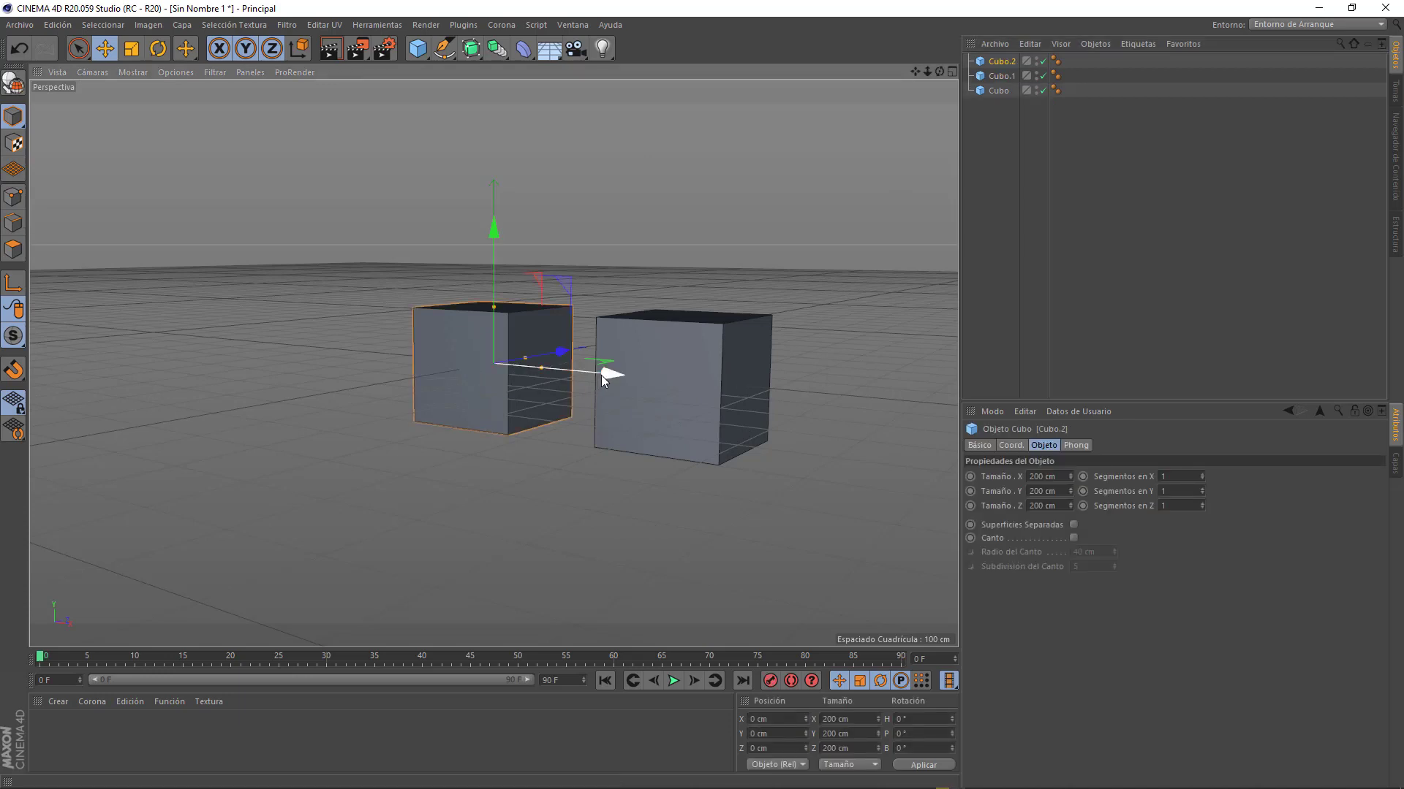
pyautogui.keyDown('ctrl'); pyautogui.moveTo(609, 373); pyautogui.dragTo(413, 357); pyautogui.keyUp('ctrl')
pyautogui.click(410, 481)
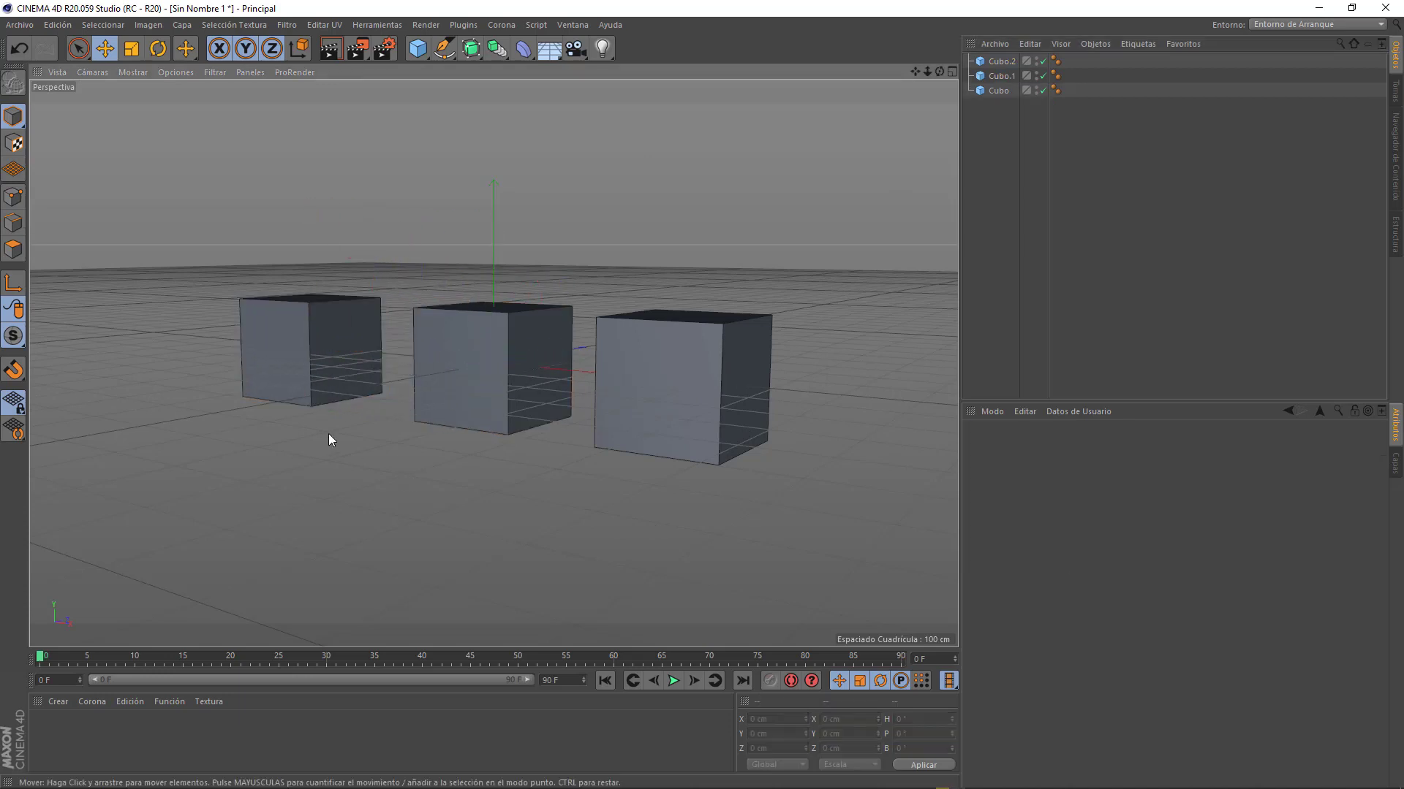
# Duplicate the newest cube by moving it freely, placing the copy at about X -751, Y -76, Z -220 cm, and deselect it
pyautogui.click(296, 339)
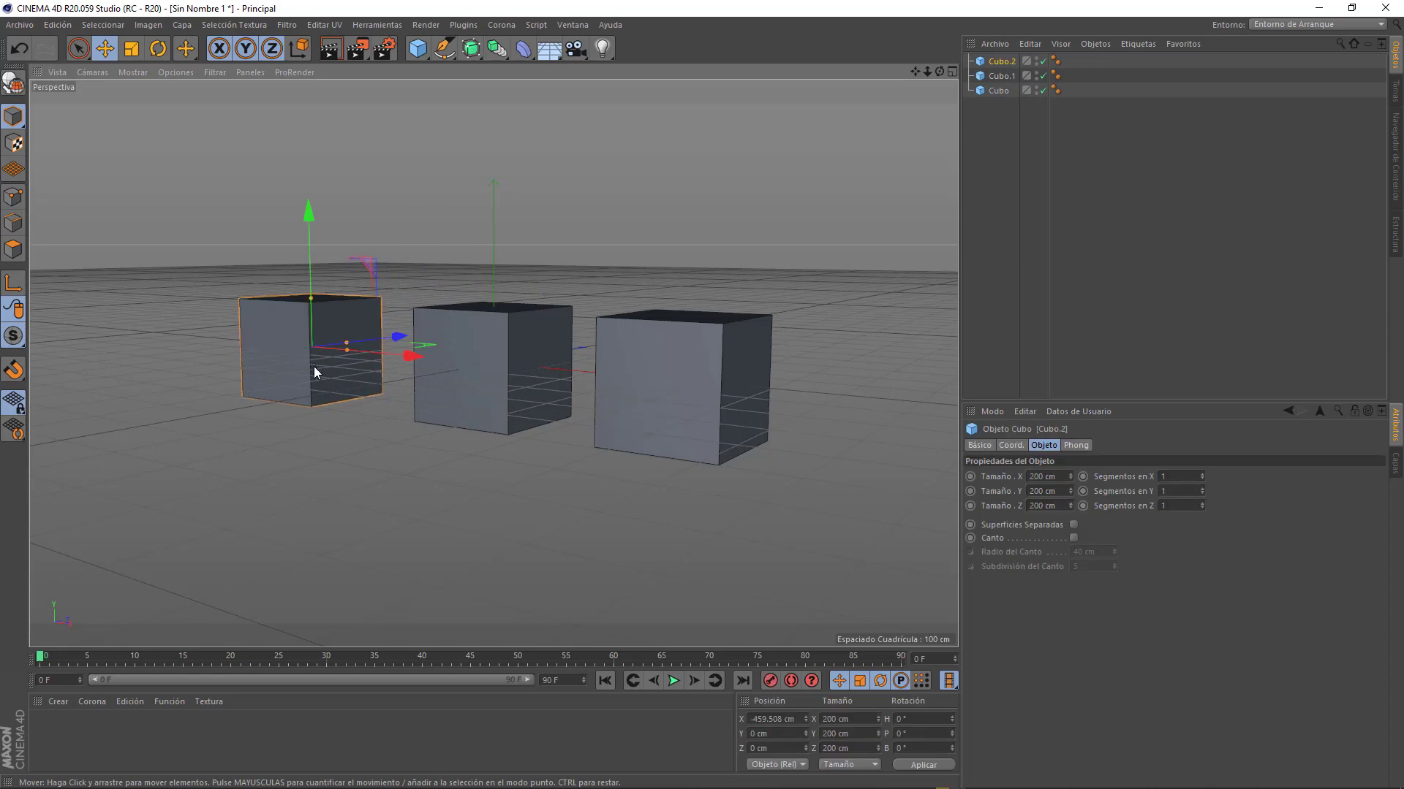
pyautogui.keyDown('ctrl'); pyautogui.moveTo(283, 344); pyautogui.dragTo(98, 384); pyautogui.keyUp('ctrl')
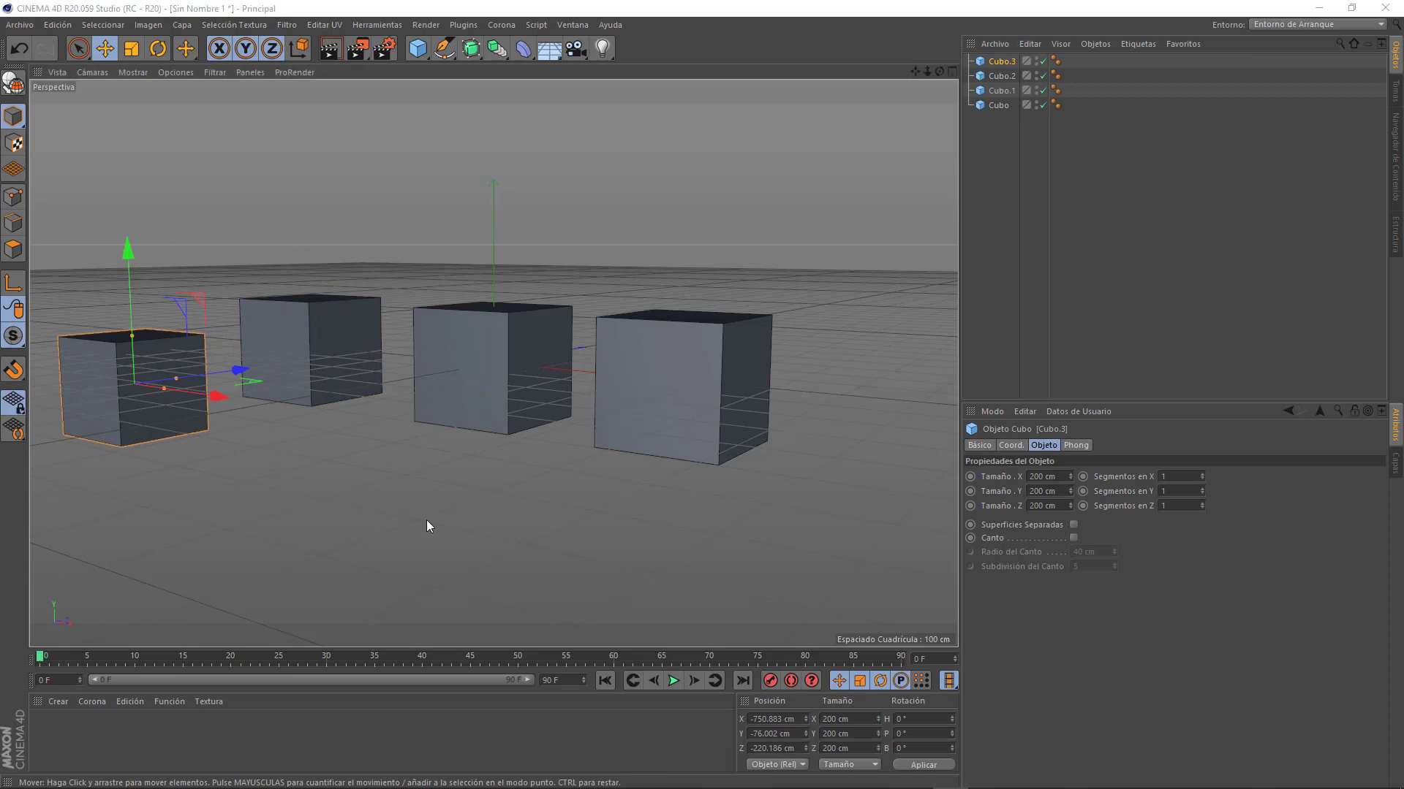
pyautogui.click(426, 491)
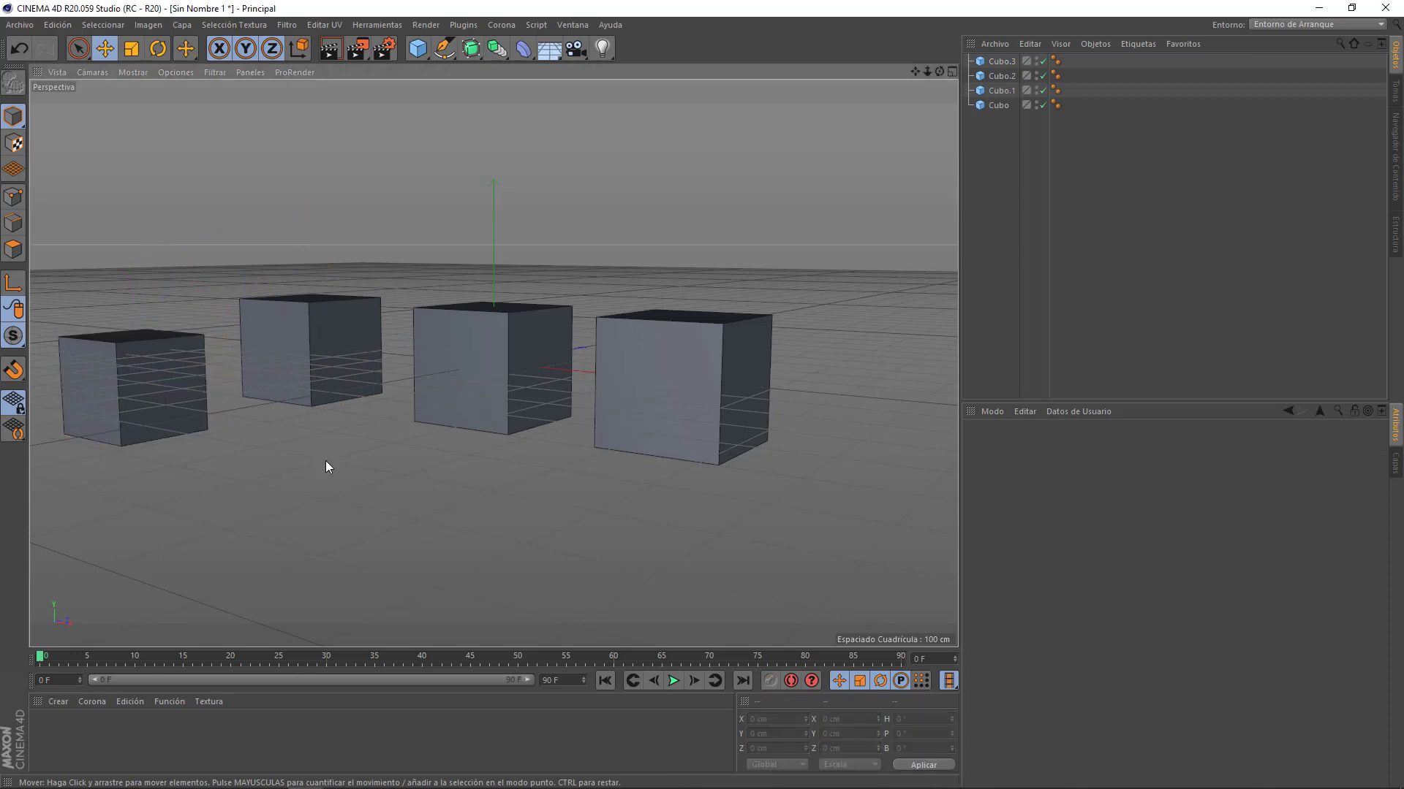
# Activate Live Selection, set its radius to 97, and sweep across all four cubes to select them
pyautogui.click(78, 48)
pyautogui.click(135, 69)
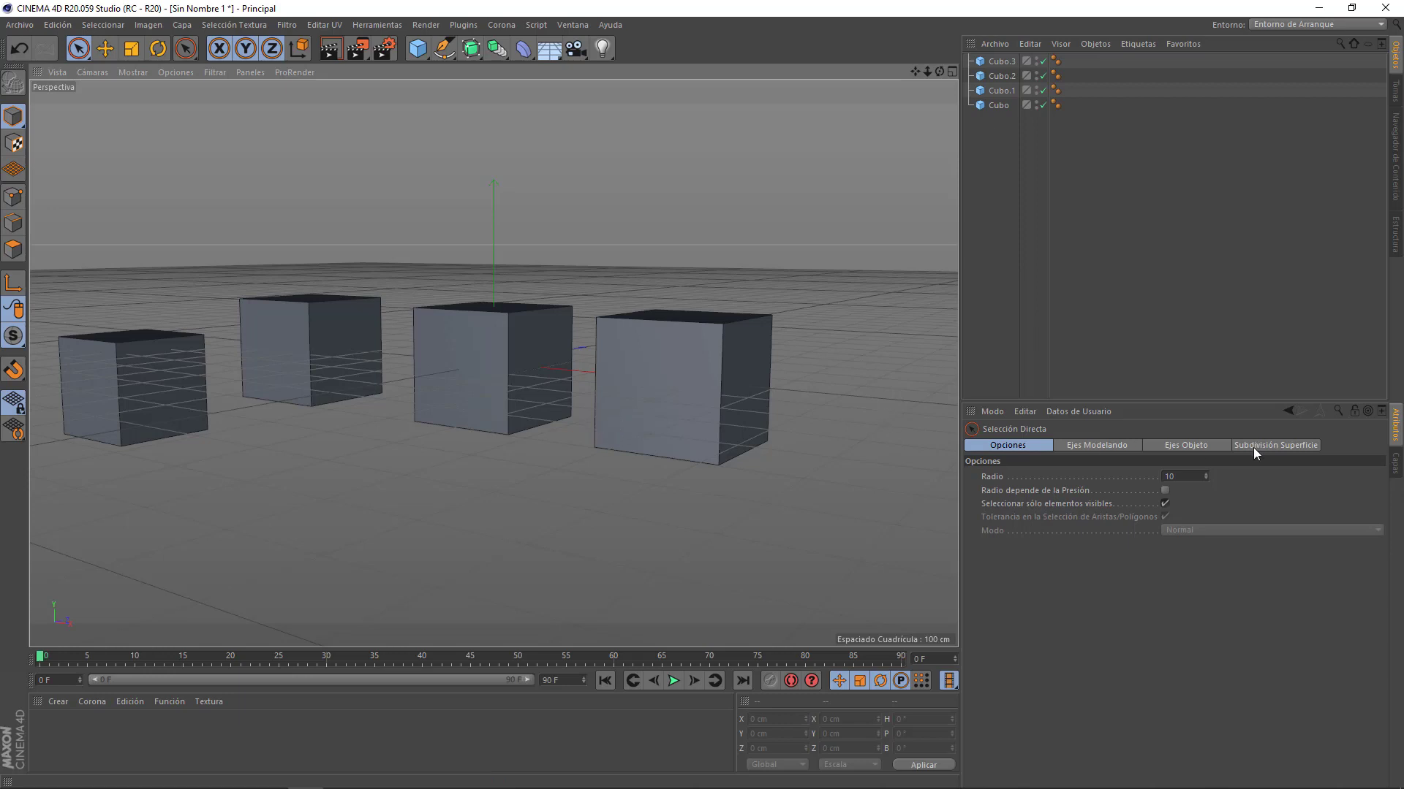
pyautogui.moveTo(1205, 476); pyautogui.dragTo(1205, 439)
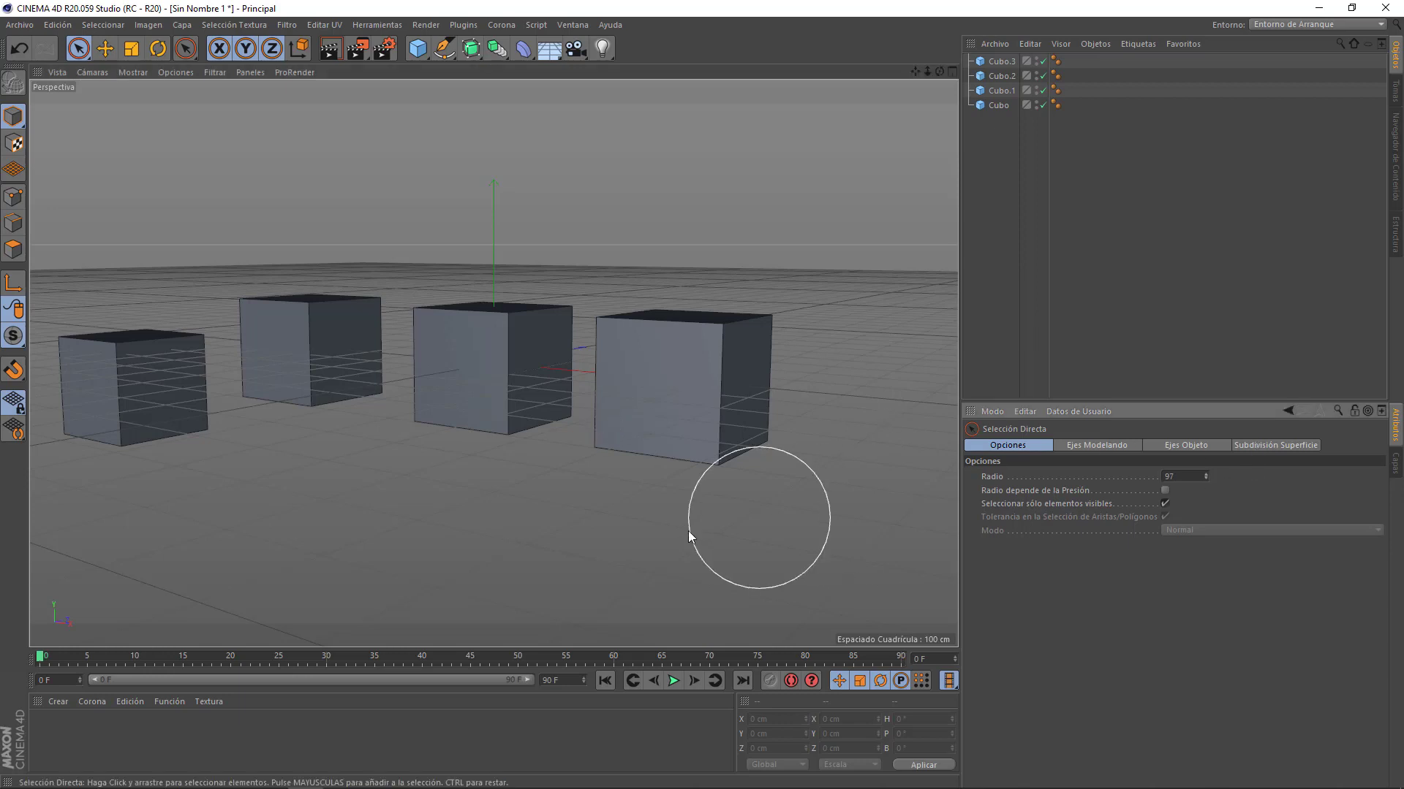
pyautogui.moveTo(696, 539)
pyautogui.mouseDown()
pyautogui.moveTo(582, 432)
pyautogui.moveTo(170, 415)
pyautogui.moveTo(611, 396)
pyautogui.moveTo(795, 431)
pyautogui.moveTo(402, 486)
pyautogui.moveTo(422, 481)
pyautogui.mouseUp()
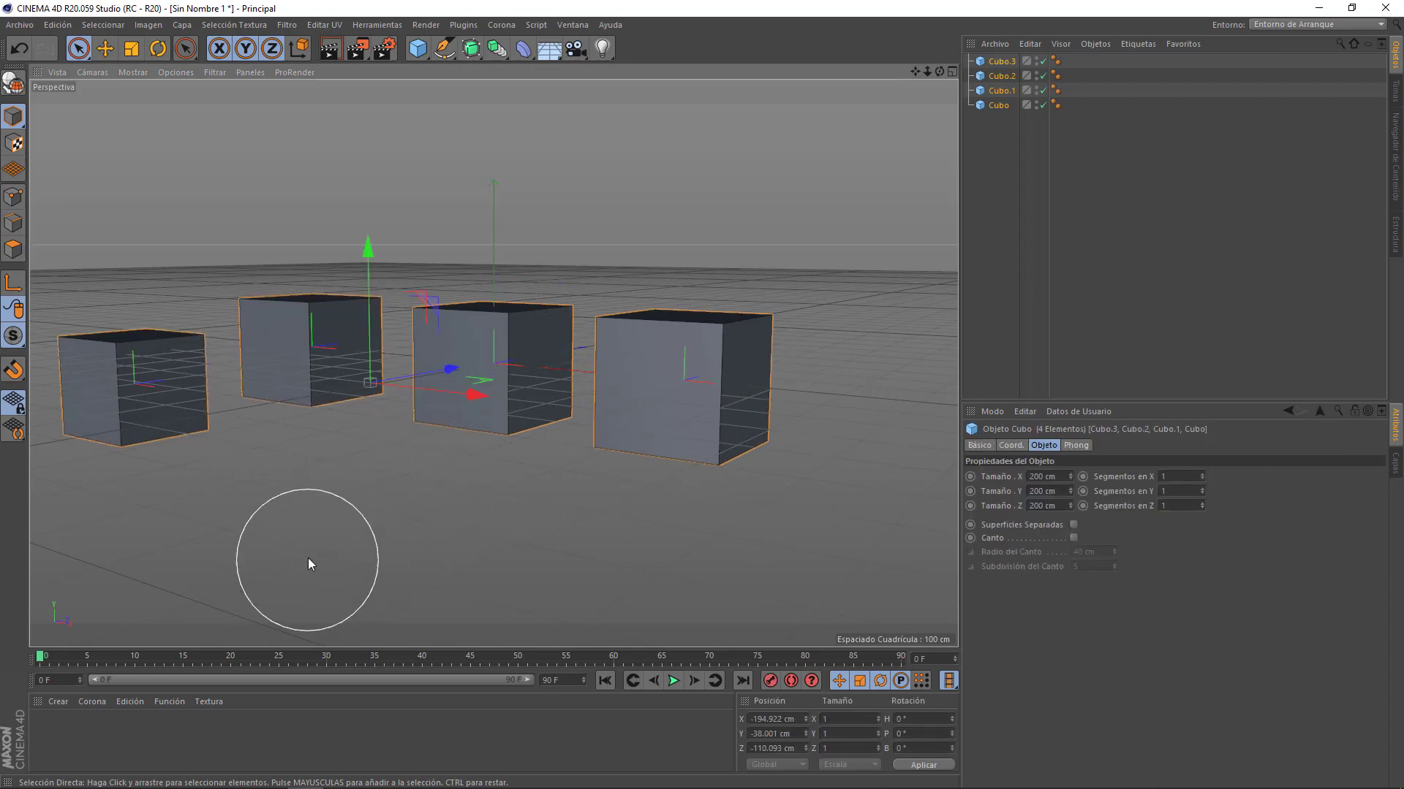
# Select only the original cube with Live Selection, and clear the selection in empty space
pyautogui.middleClick(328, 527)
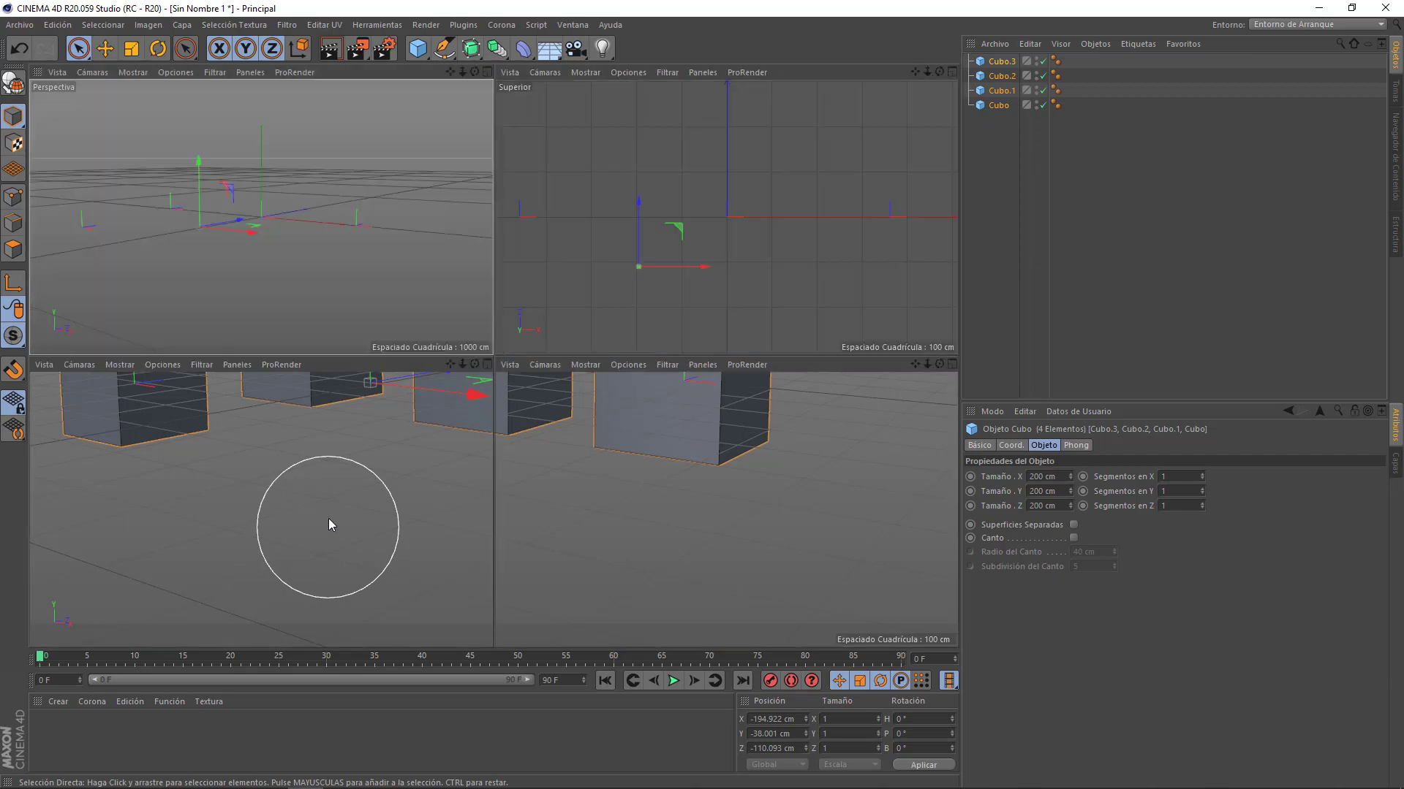
pyautogui.click(488, 72)
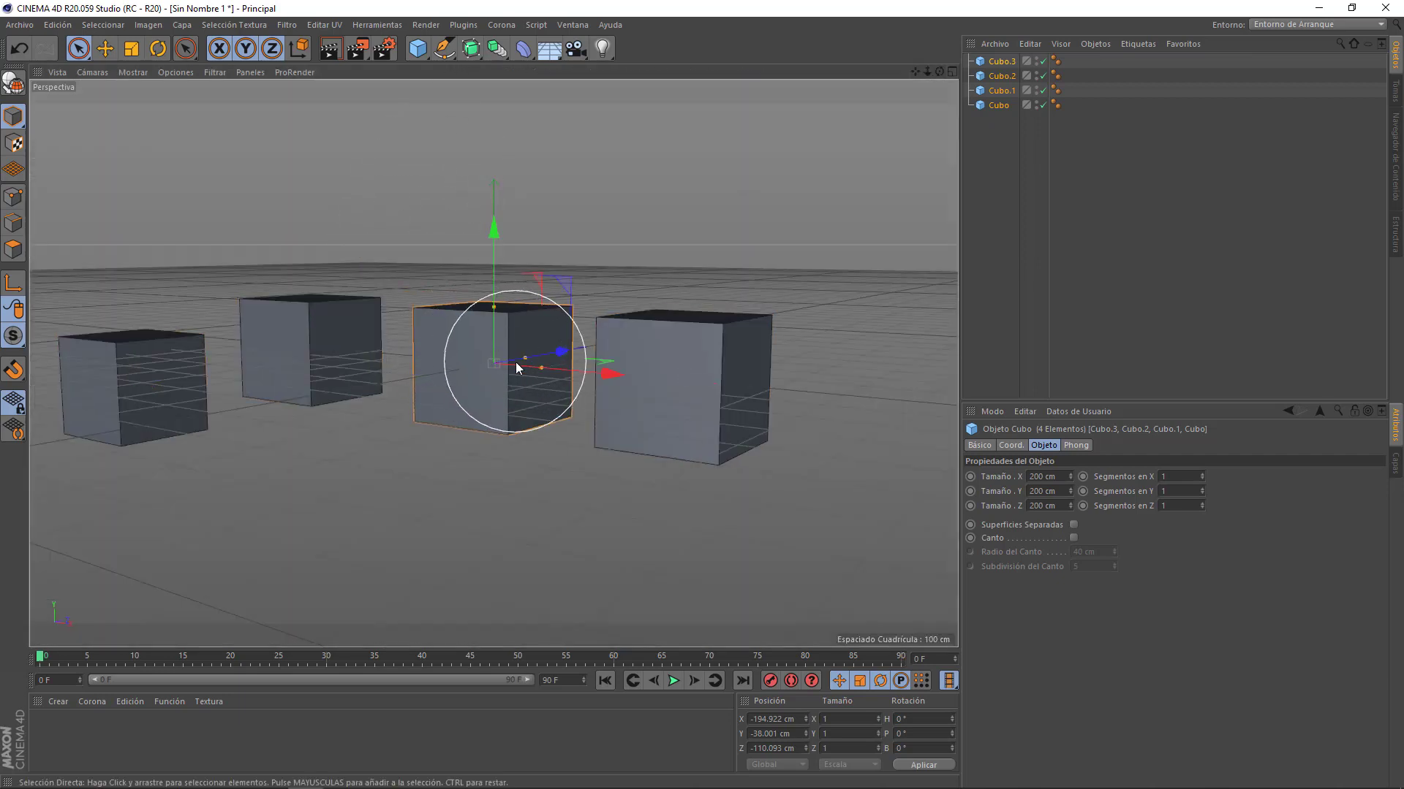
pyautogui.click(512, 363)
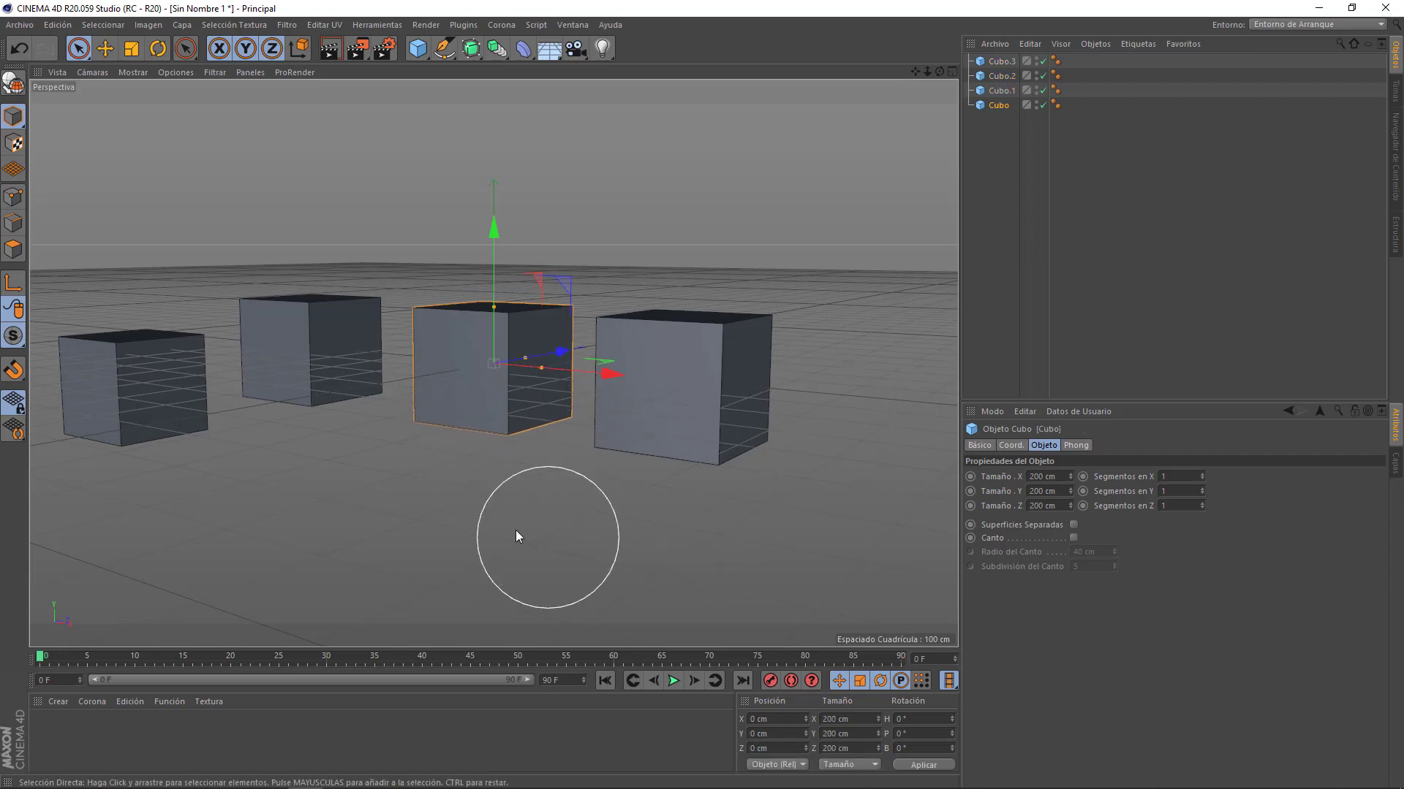
pyautogui.click(387, 520)
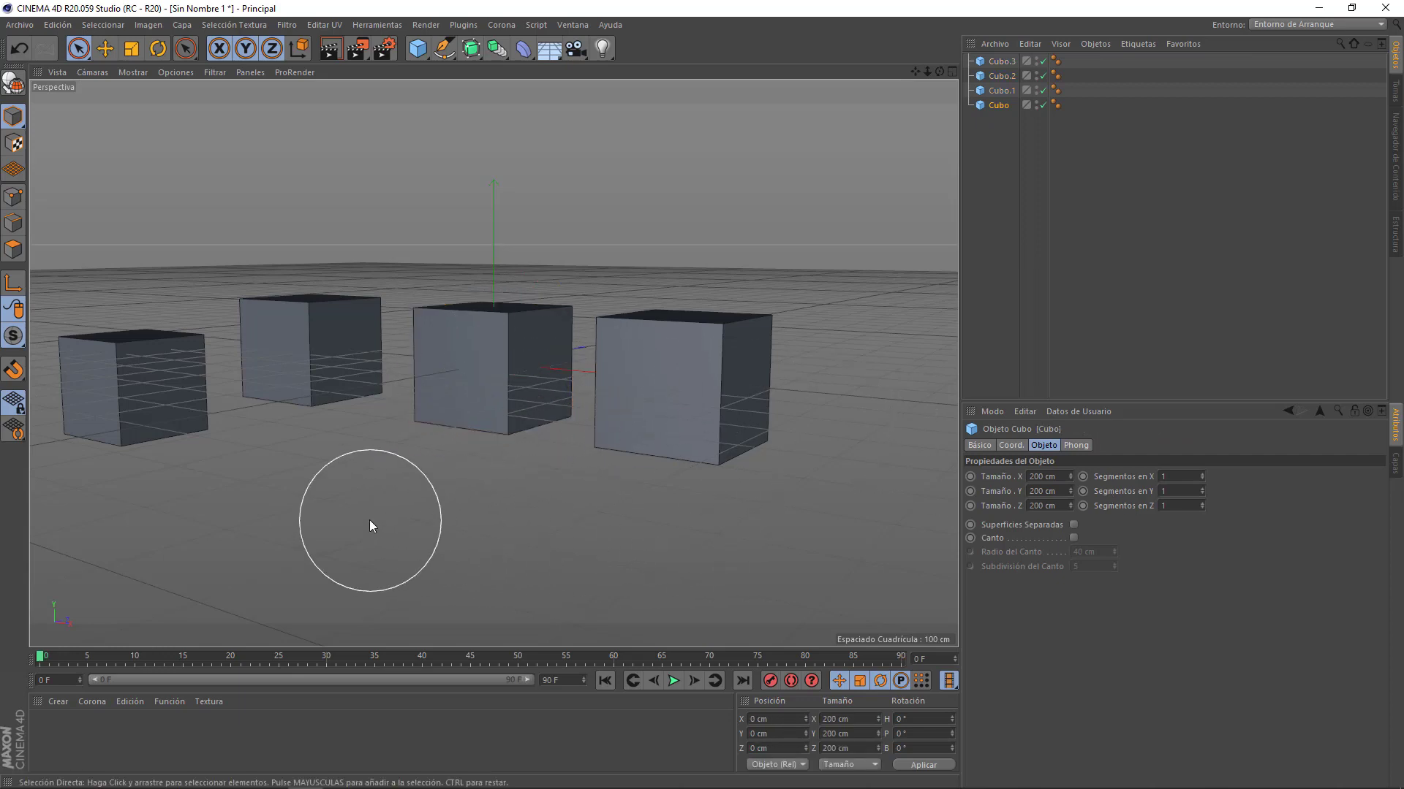
# Set the Live Selection radius to 46, select only the frontmost of the overlapping cubes, and deselect it
pyautogui.click(78, 48)
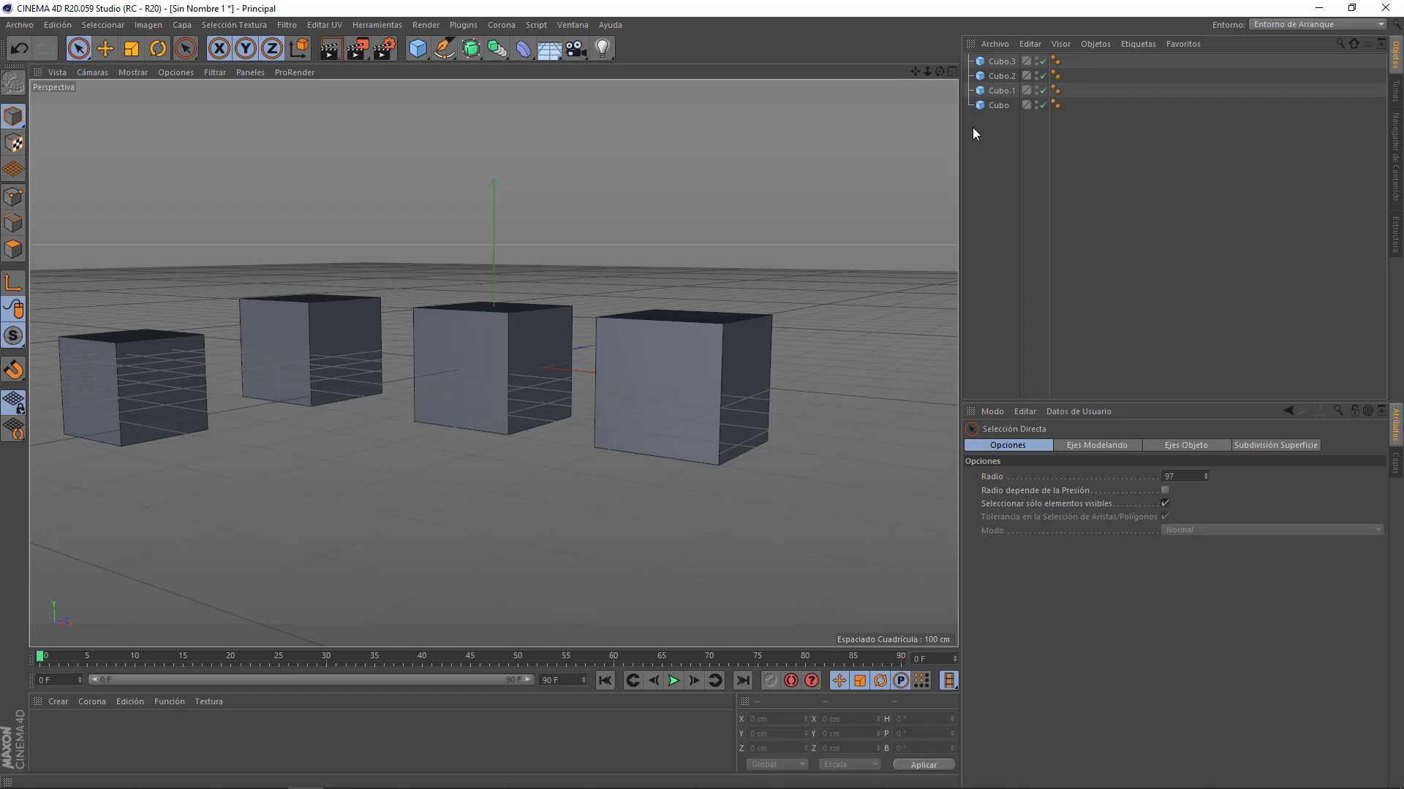
pyautogui.moveTo(938, 71); pyautogui.dragTo(848, 62)
pyautogui.keyDown('alt'); pyautogui.moveTo(494, 362); pyautogui.dragTo(493, 363); pyautogui.keyUp('alt')
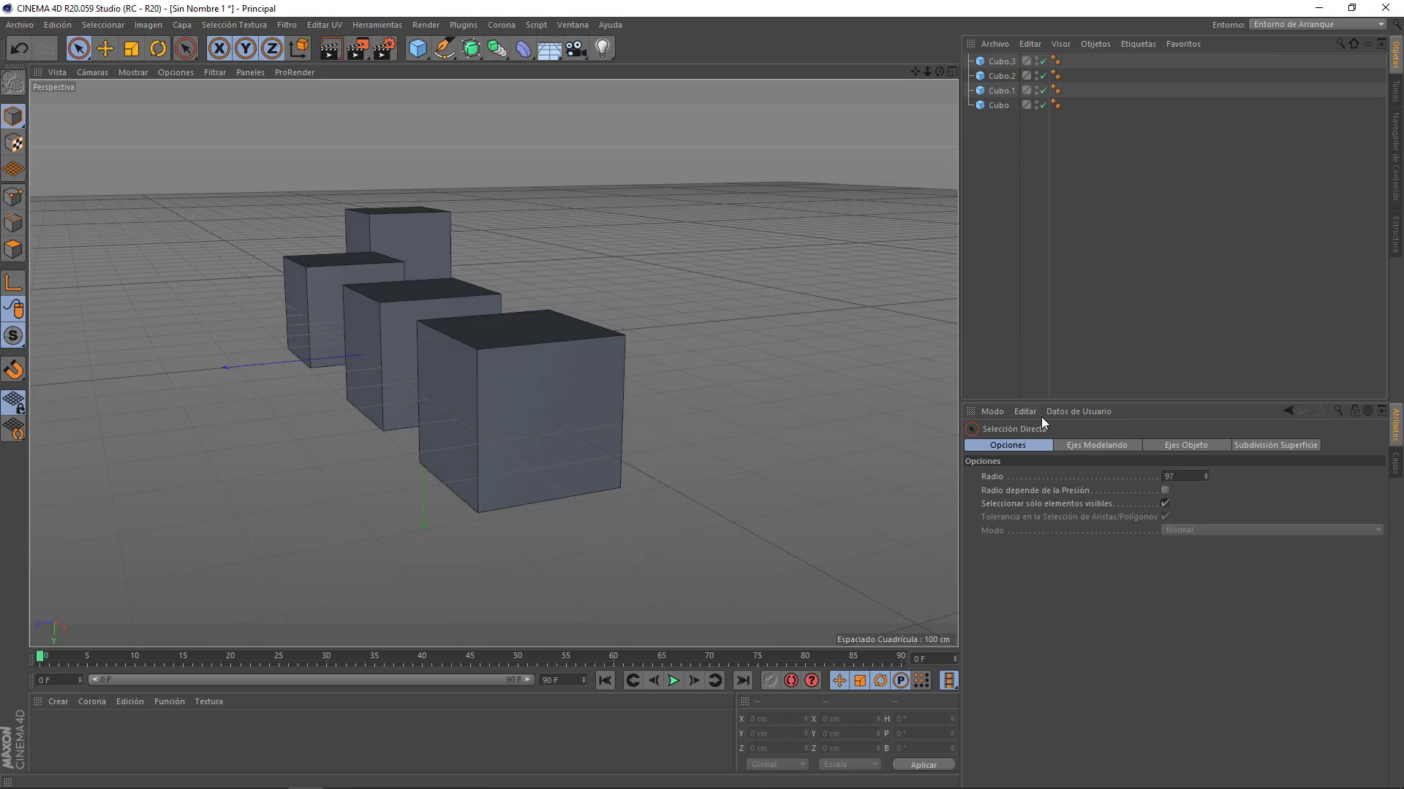
pyautogui.moveTo(1205, 478)
pyautogui.mouseDown()
pyautogui.moveTo(1205, 497)
pyautogui.moveTo(1205, 461)
pyautogui.mouseUp()
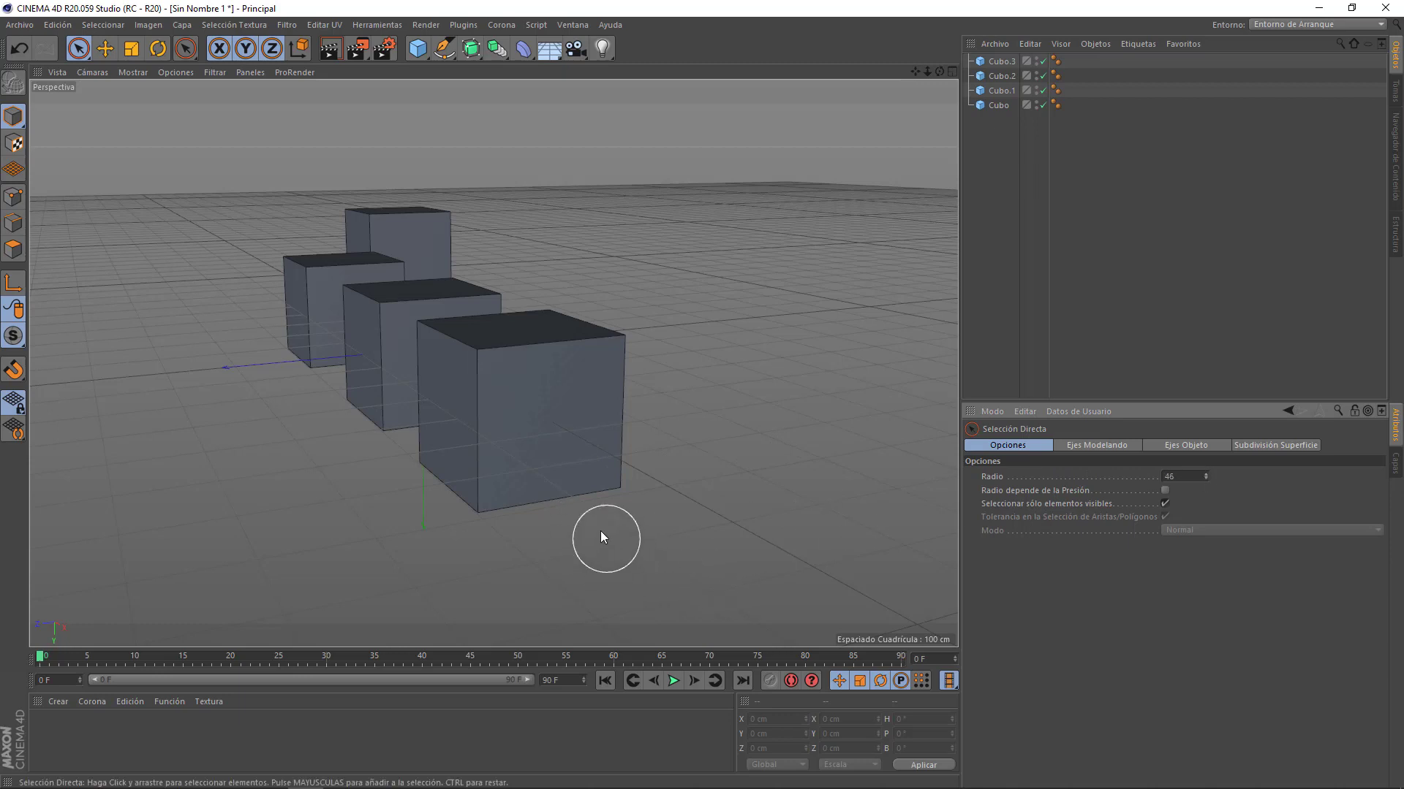
pyautogui.click(570, 488)
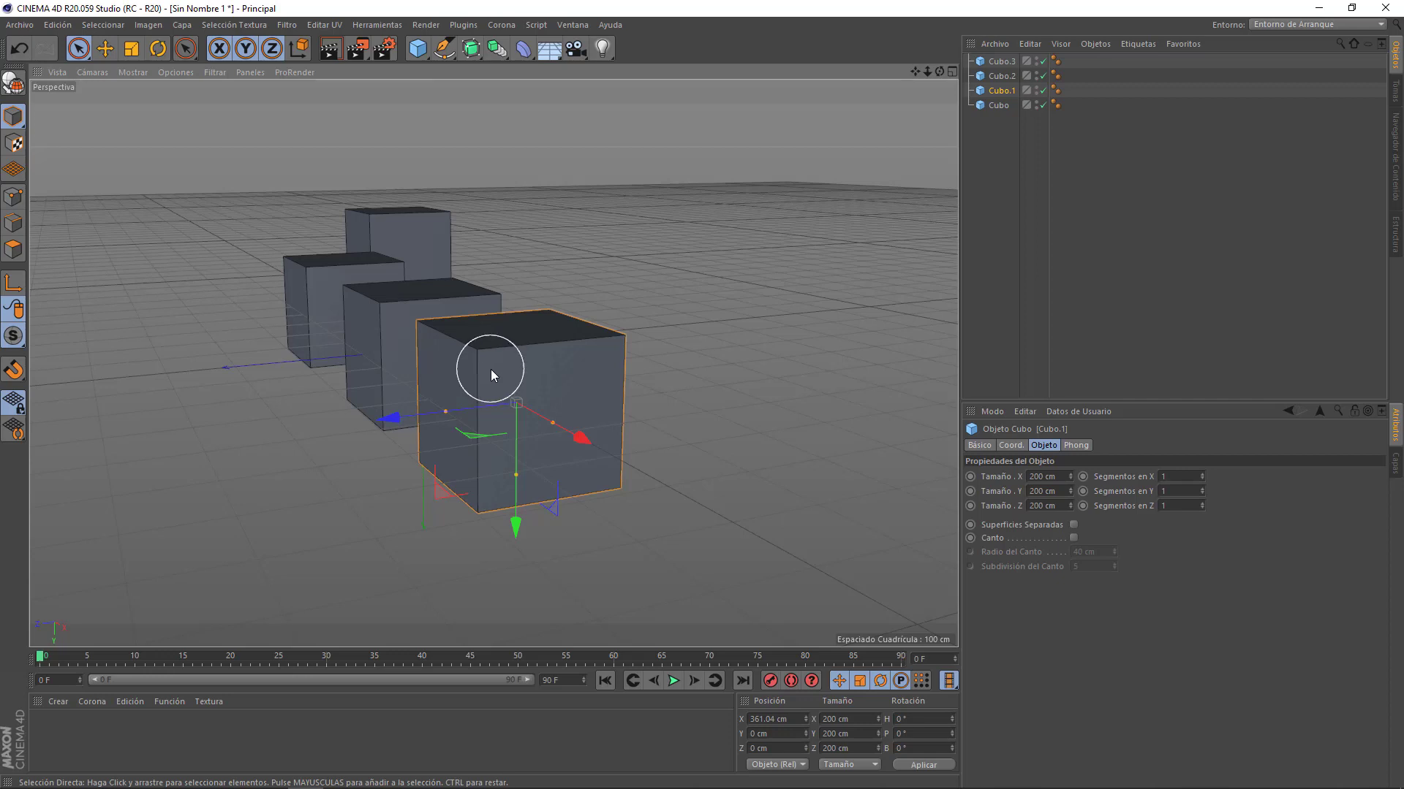
pyautogui.click(797, 395)
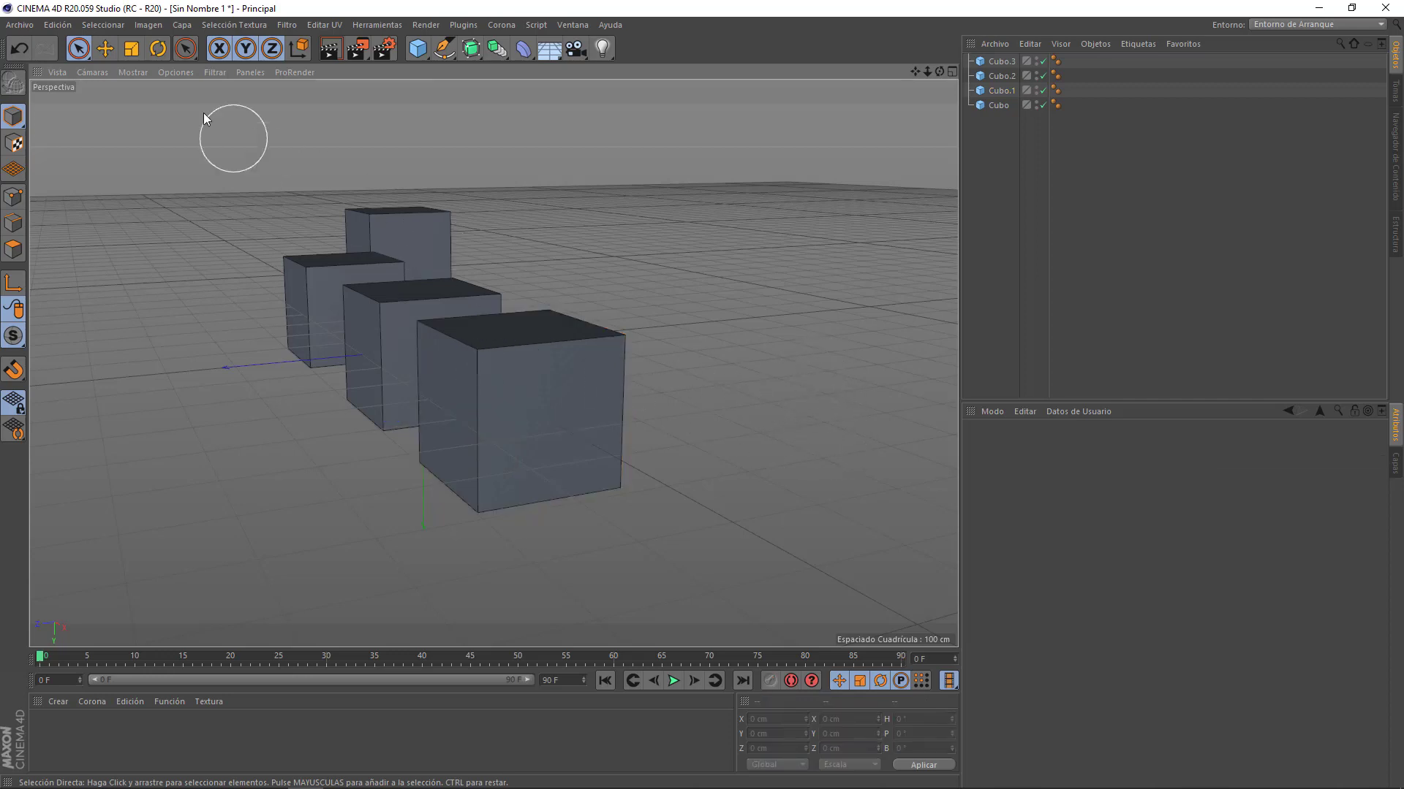
# Turn off selecting only visible elements for Live Selection and sweep through the front cube to select all four overlapping cubes
pyautogui.click(78, 48)
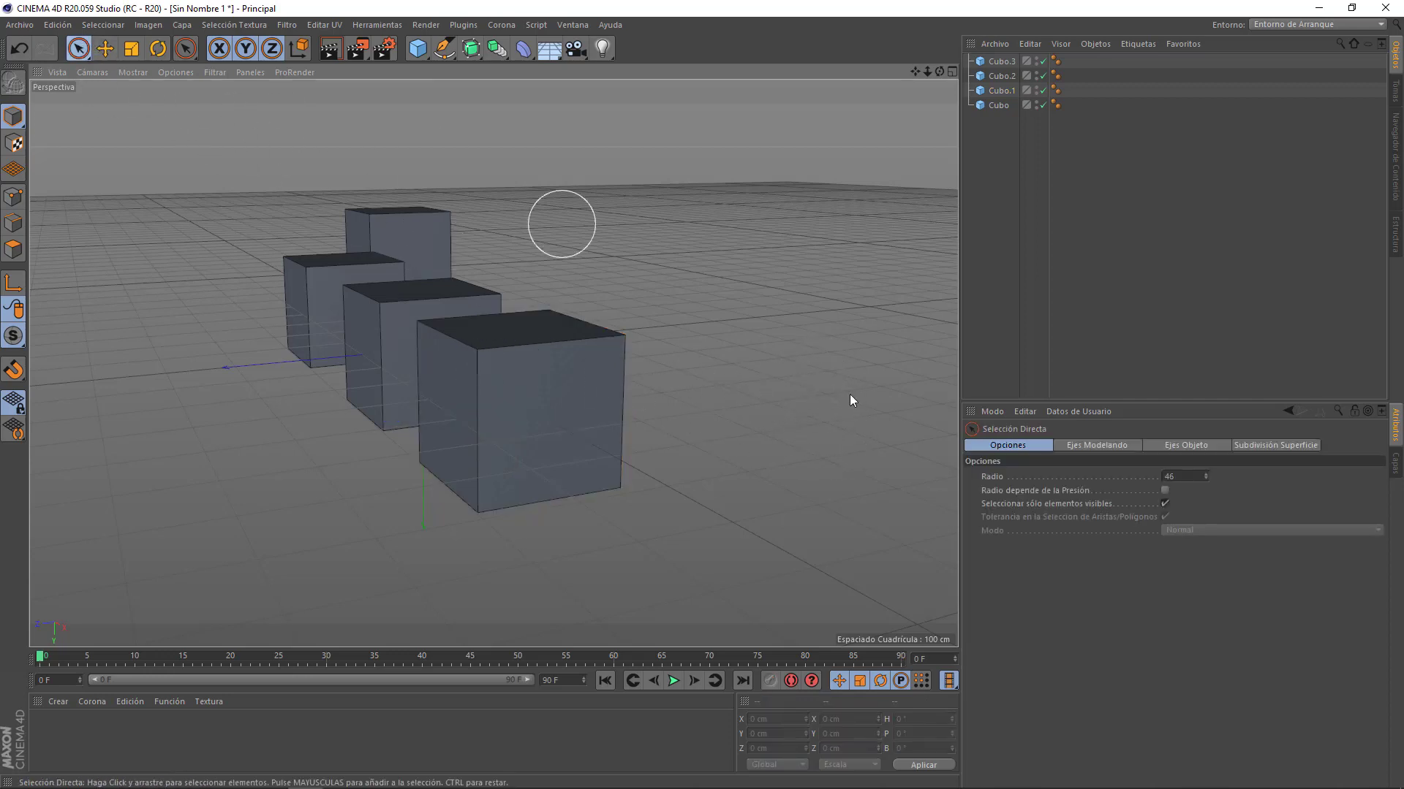
pyautogui.click(1165, 503)
pyautogui.click(570, 454)
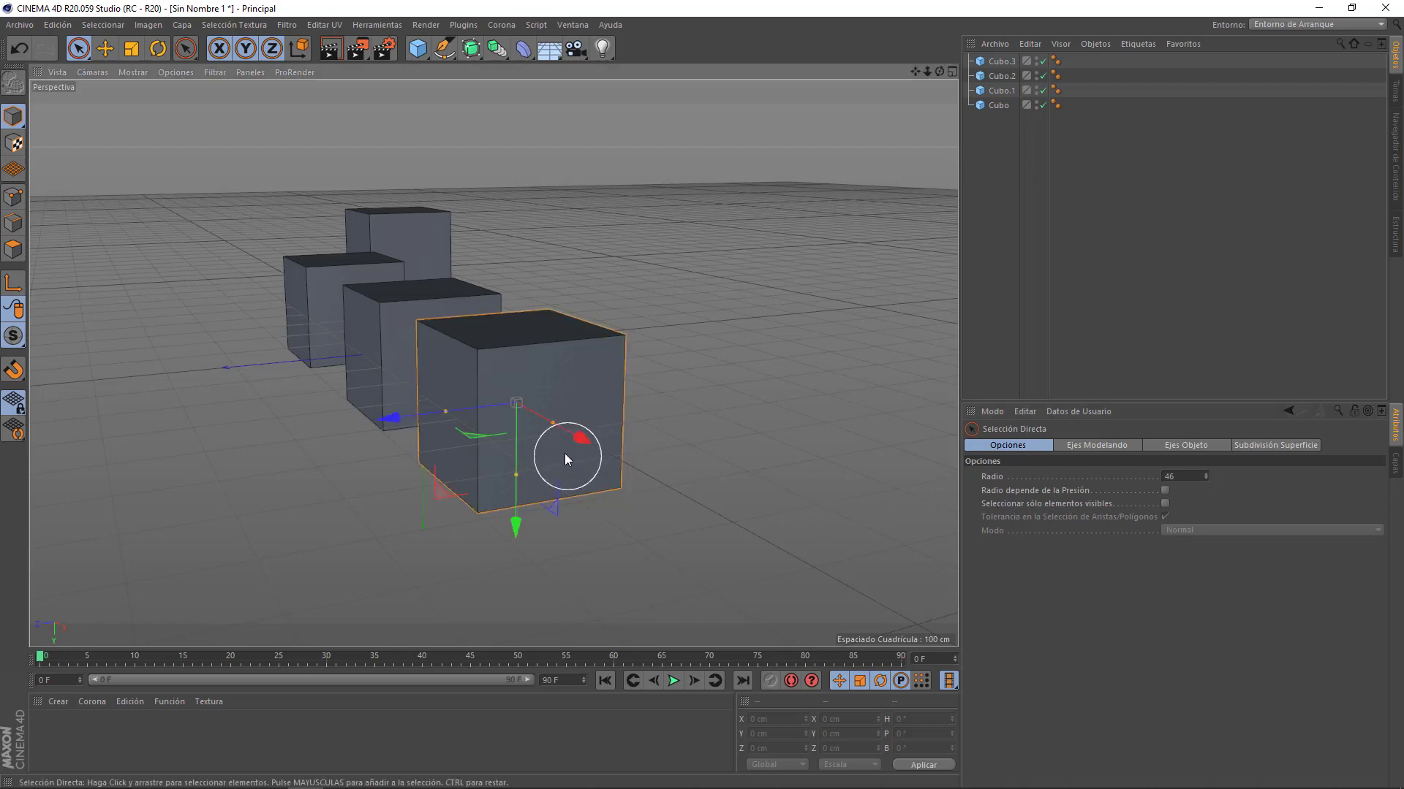
pyautogui.click(518, 415)
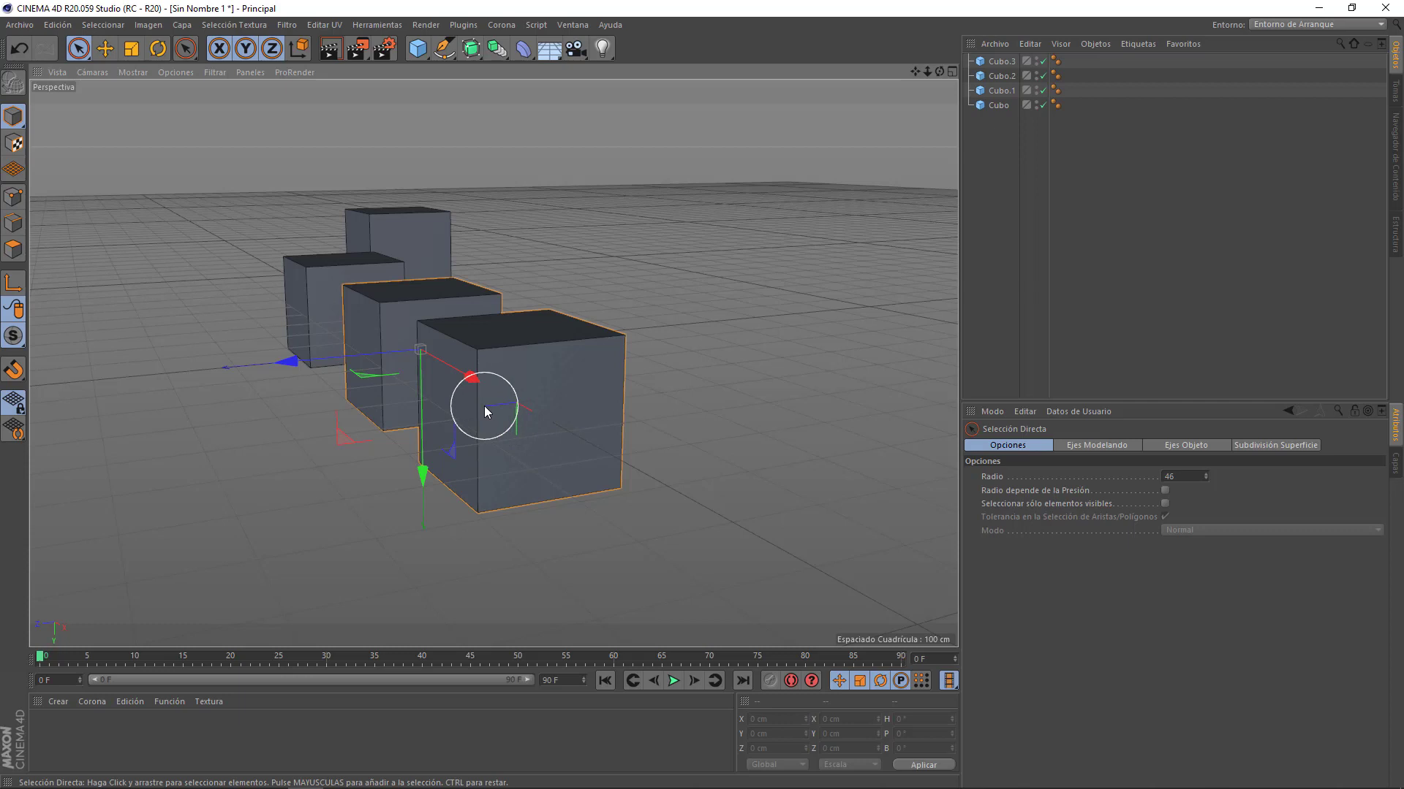
pyautogui.moveTo(455, 385)
pyautogui.mouseDown()
pyautogui.moveTo(423, 366)
pyautogui.moveTo(419, 324)
pyautogui.moveTo(533, 414)
pyautogui.mouseUp()
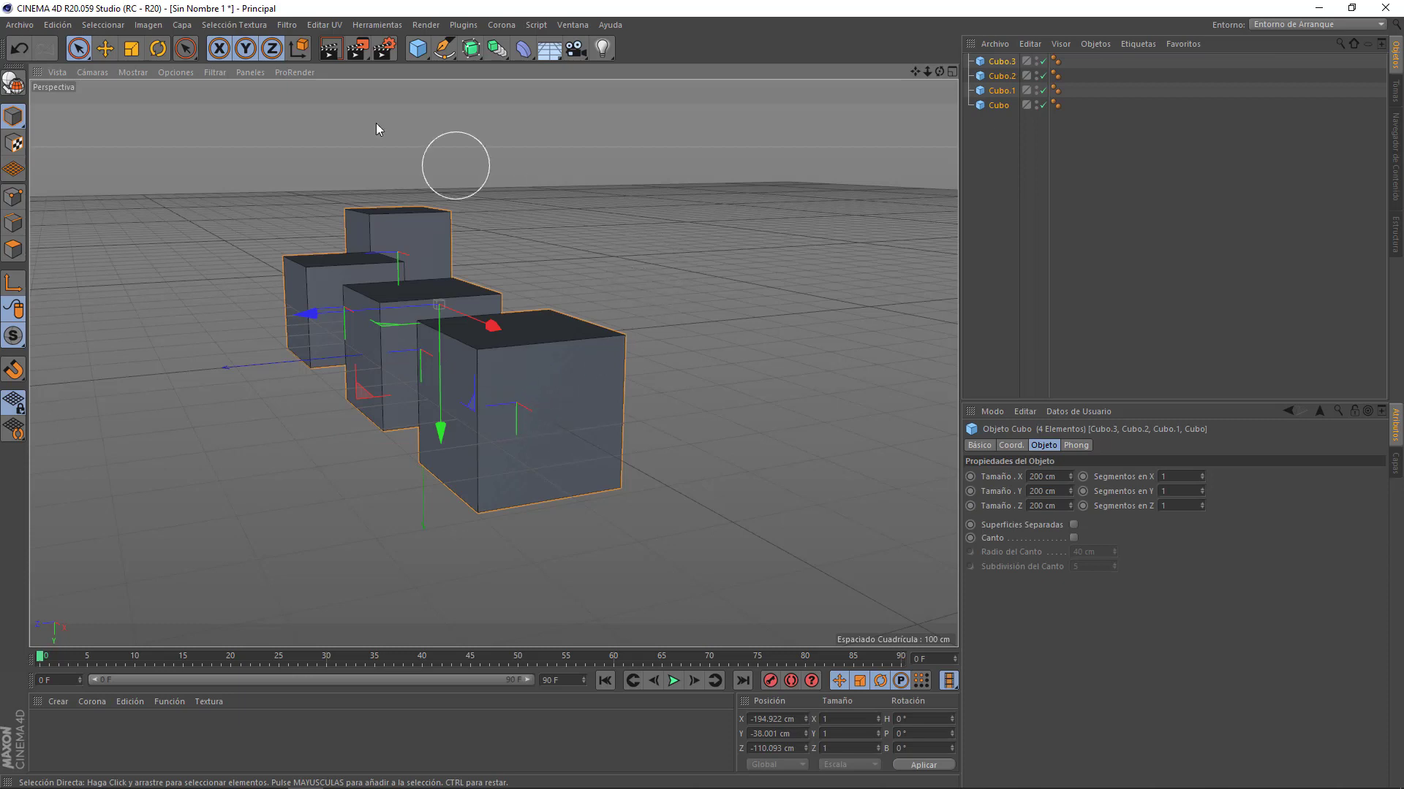
# Turn selecting only visible elements back on for Live Selection, and deselect all cubes
pyautogui.click(79, 49)
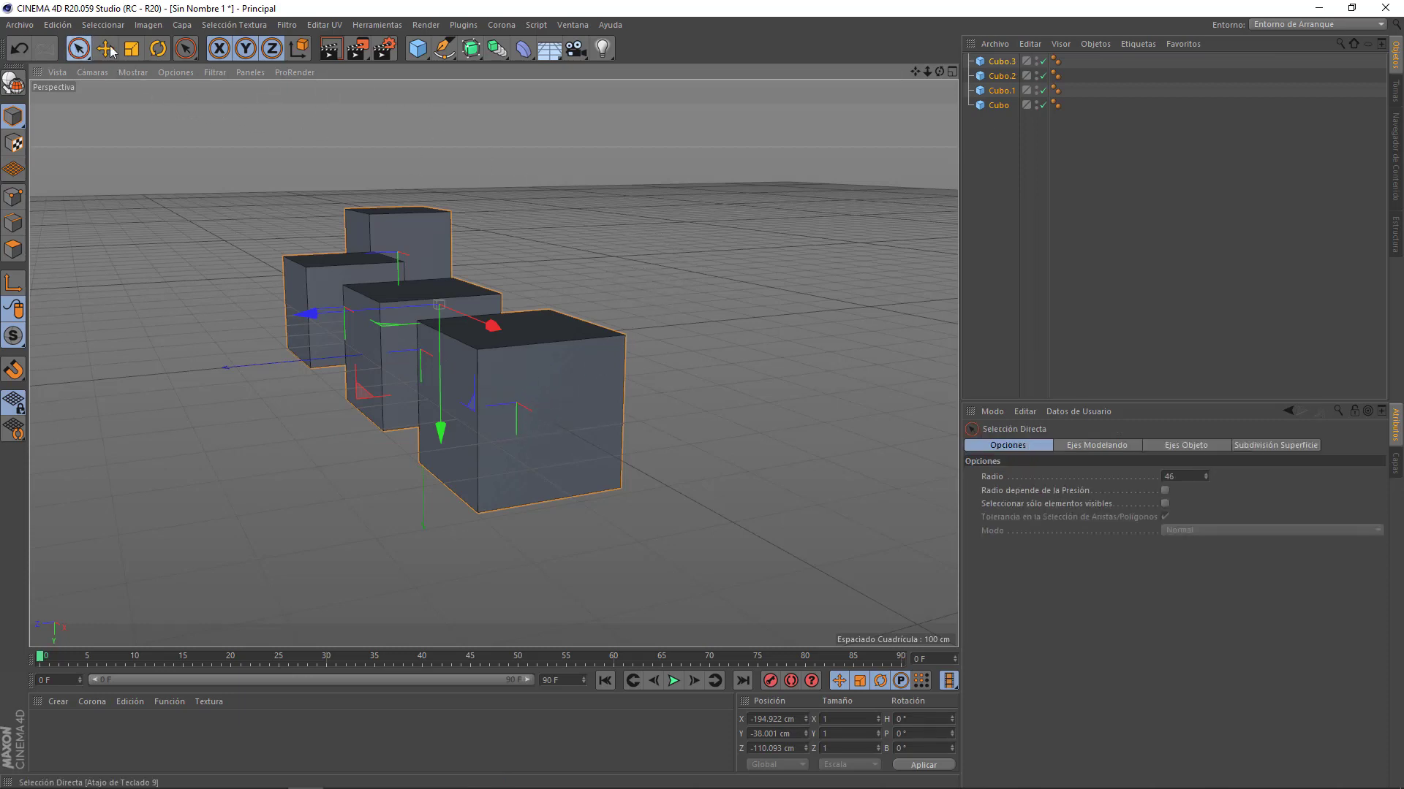
pyautogui.click(1164, 504)
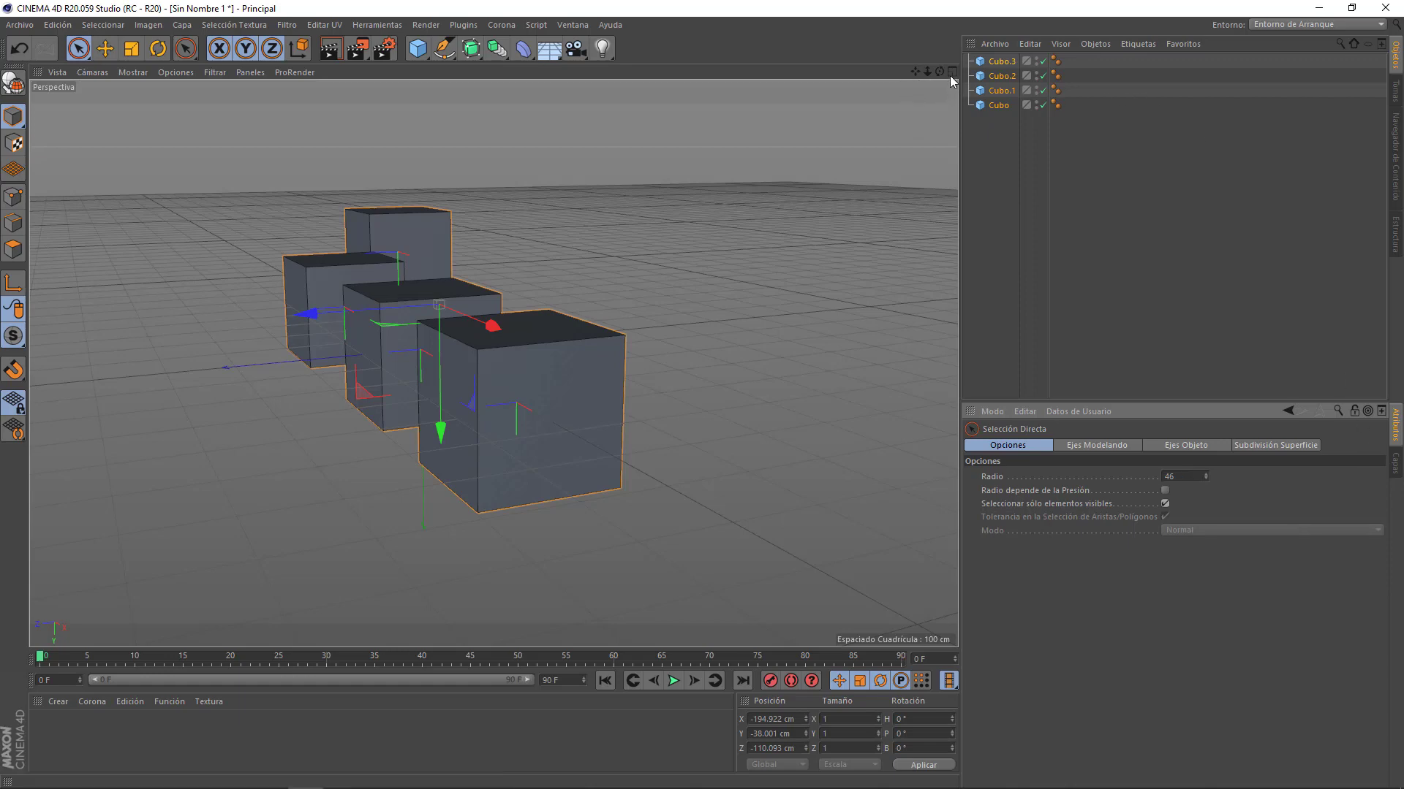
pyautogui.moveTo(940, 72); pyautogui.dragTo(976, 75)
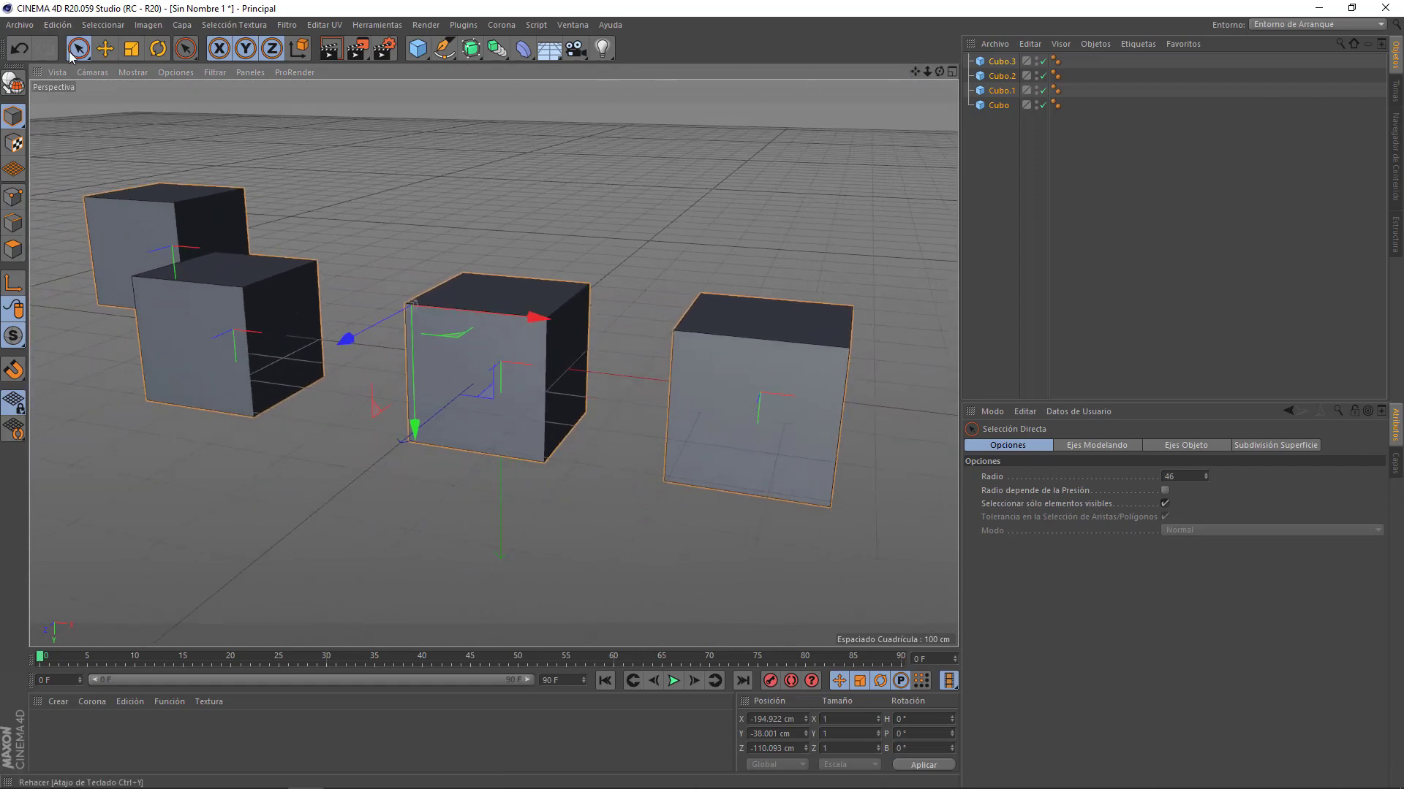
pyautogui.moveTo(78, 48); pyautogui.dragTo(143, 71)
pyautogui.click(143, 71)
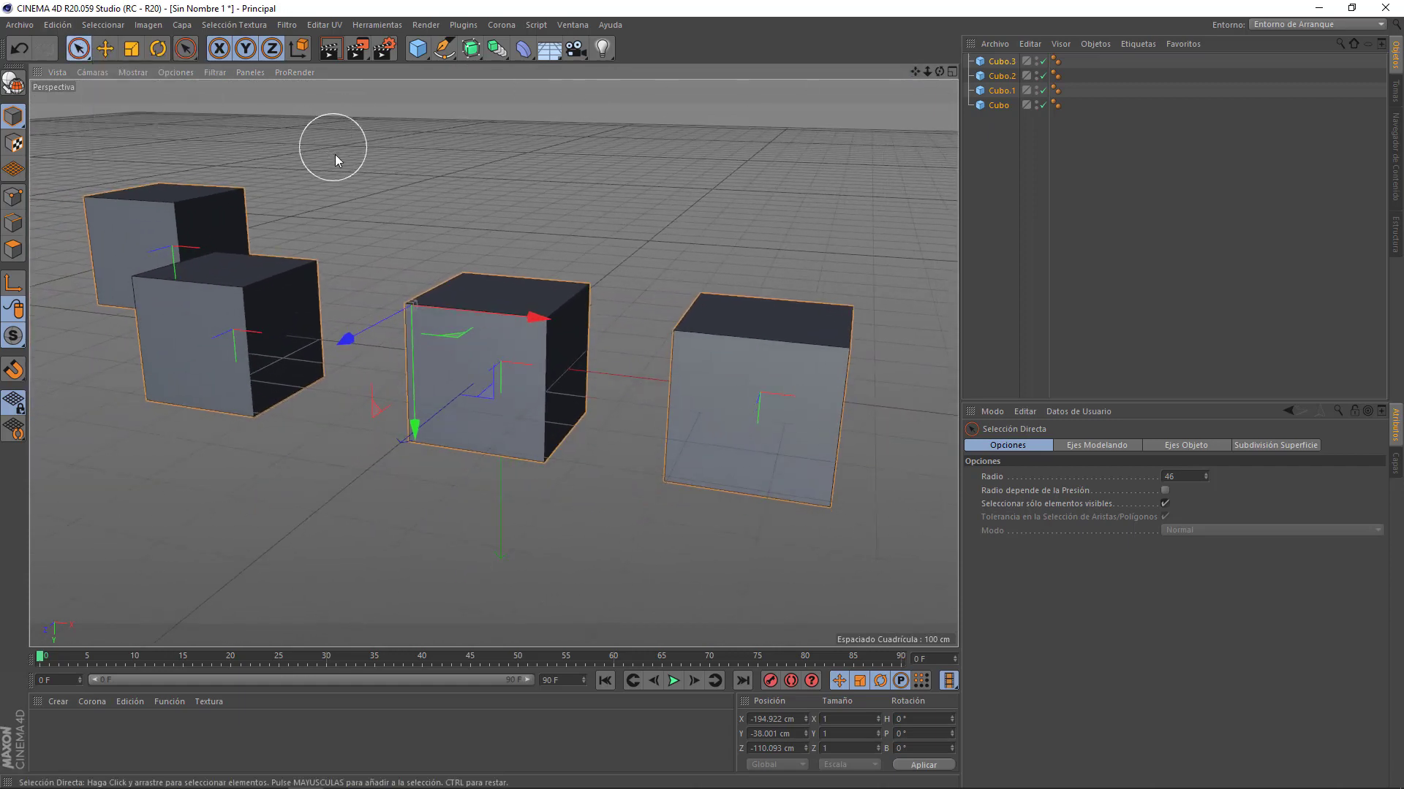
pyautogui.click(444, 140)
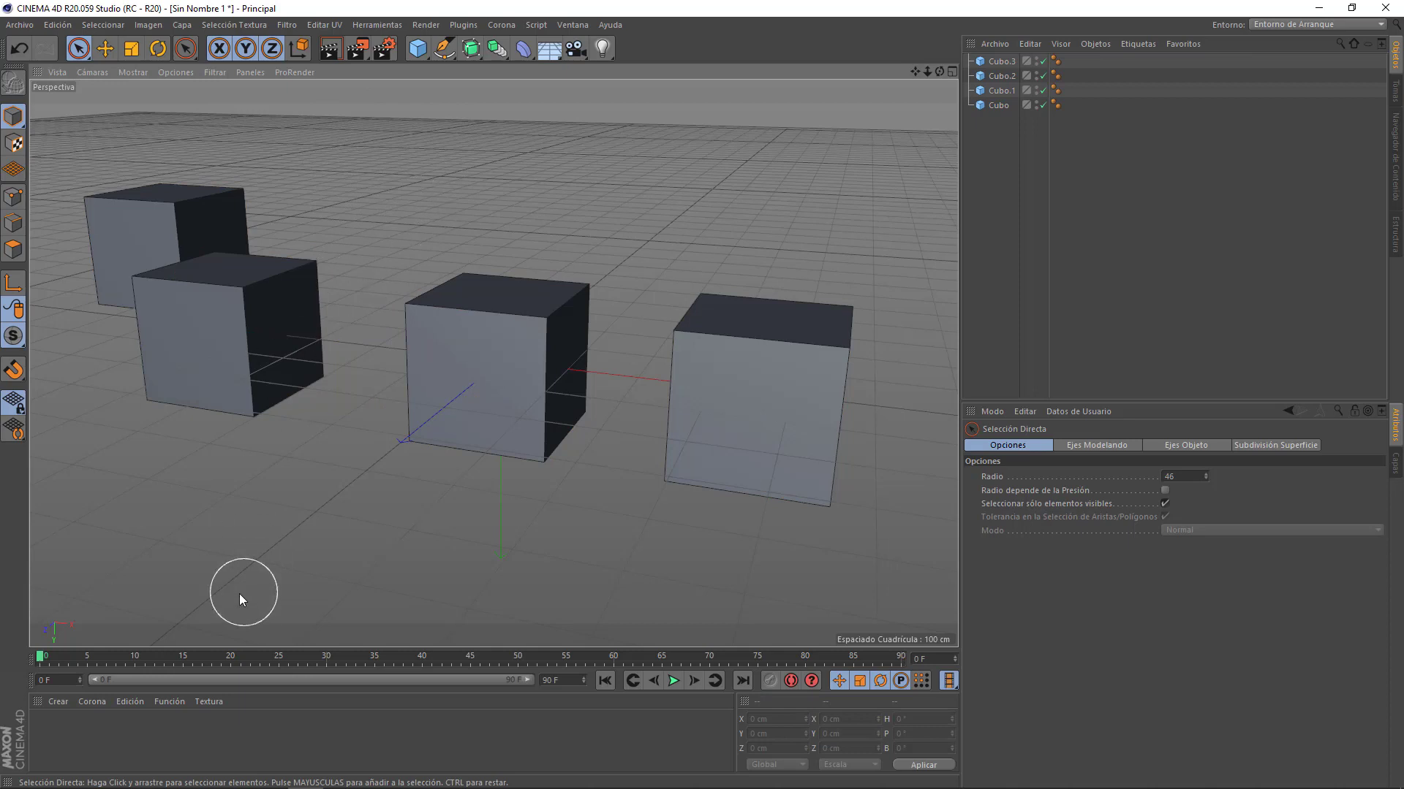
# With Rectangle Selection, box-select each neighbouring pair of cubes, follow with a box around all four, and clear the selection
pyautogui.moveTo(79, 49); pyautogui.dragTo(130, 104)
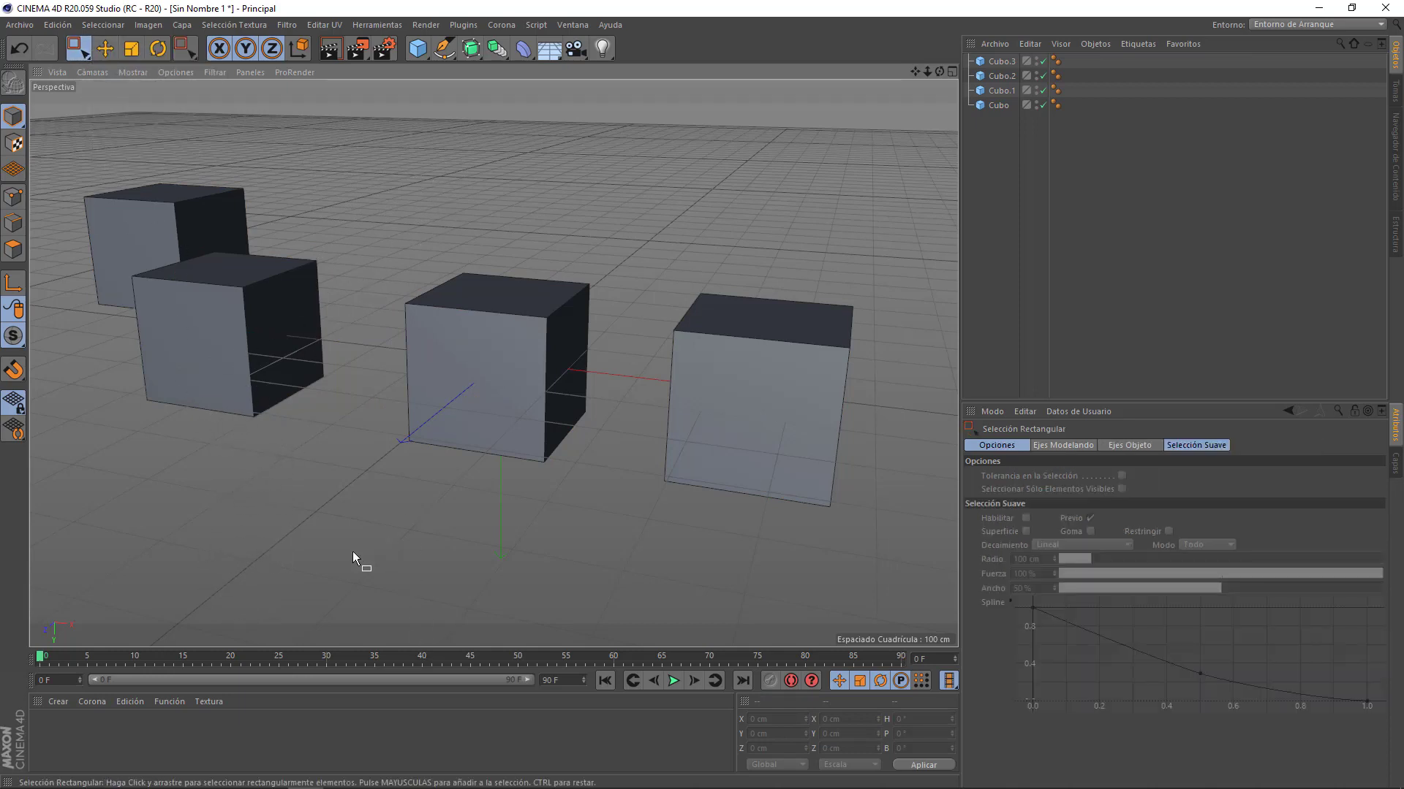
pyautogui.moveTo(418, 196); pyautogui.dragTo(840, 520)
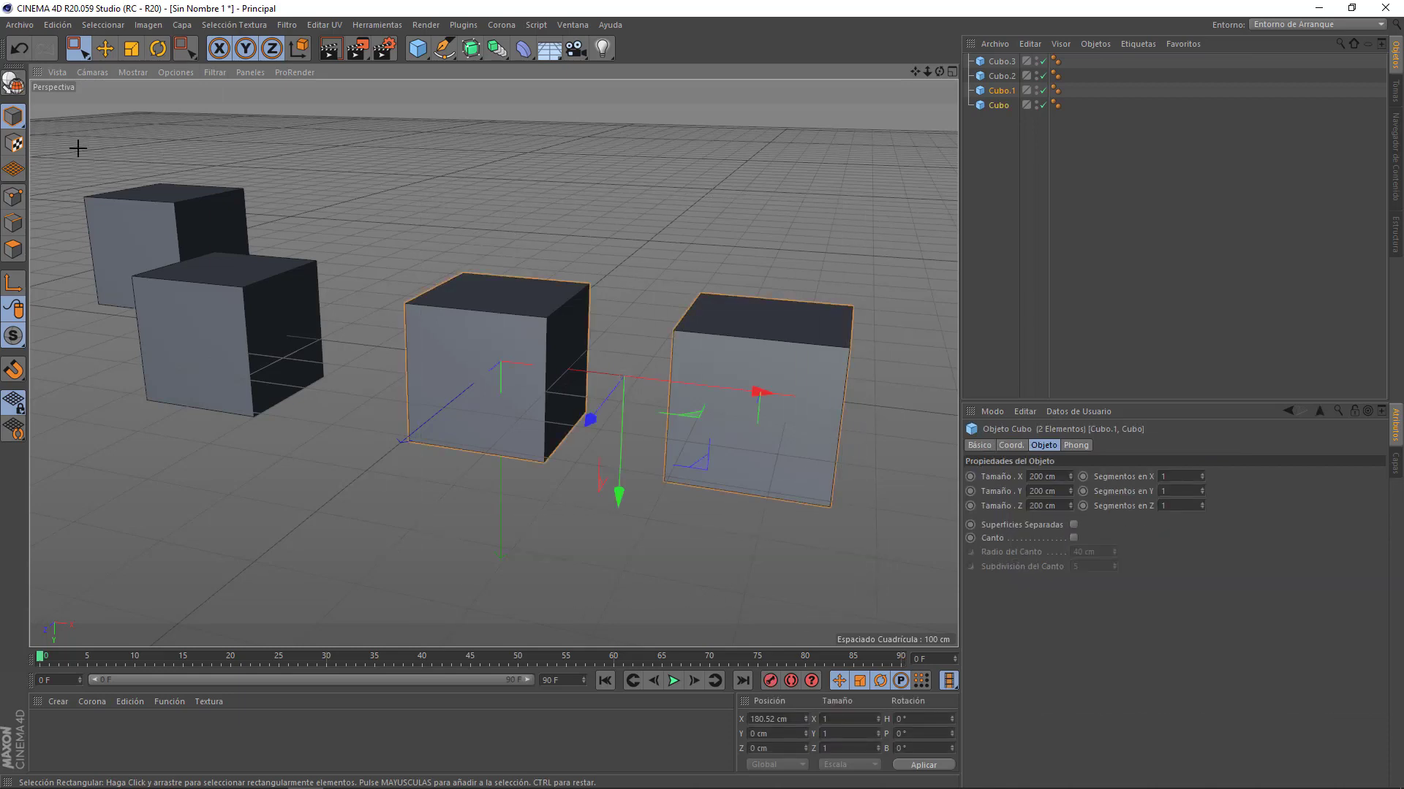
pyautogui.moveTo(77, 148); pyautogui.dragTo(338, 440)
pyautogui.moveTo(57, 132); pyautogui.dragTo(881, 554)
pyautogui.click(752, 213)
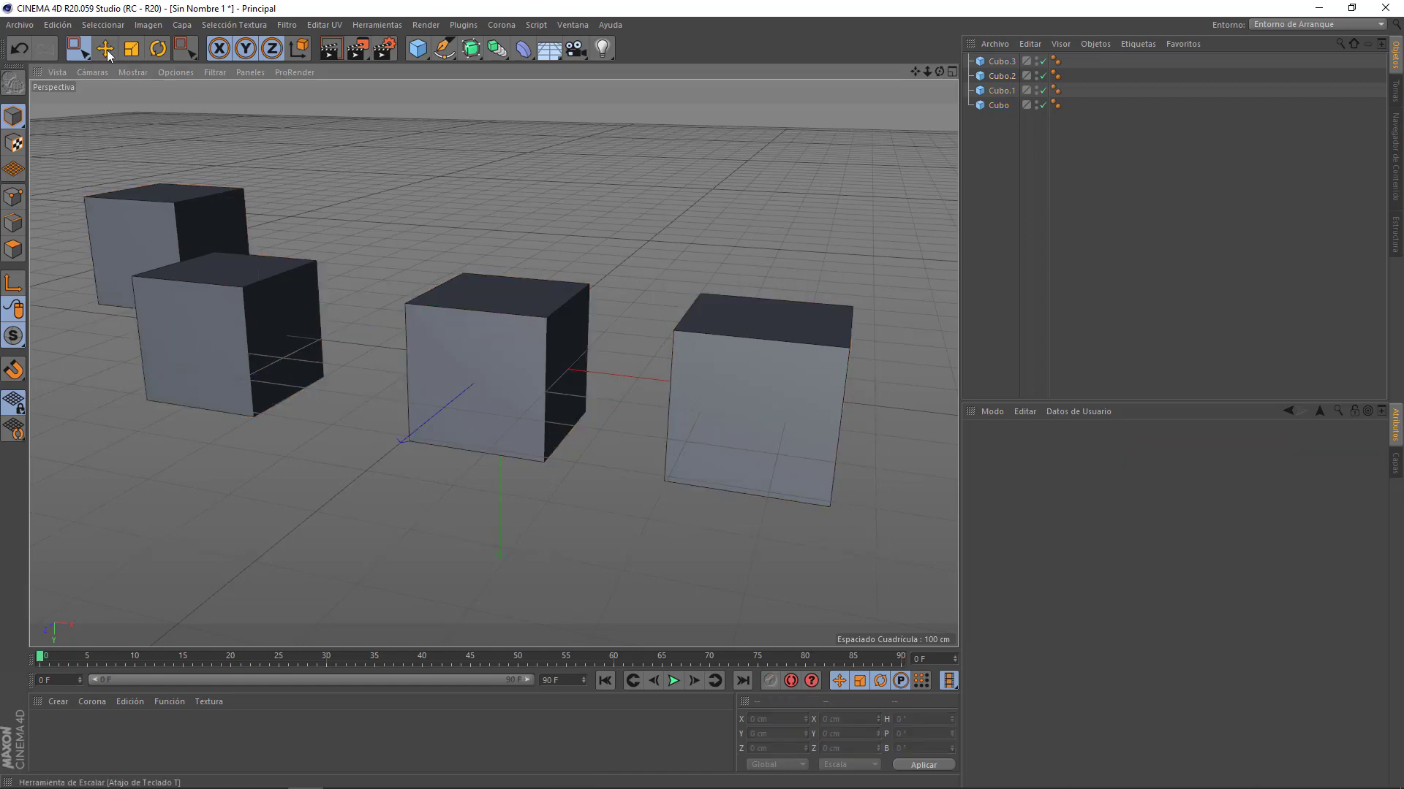
# With Lasso Selection, draw freehand loops around different cubes one after another, and clear the selection
pyautogui.moveTo(79, 49)
pyautogui.mouseDown()
pyautogui.moveTo(117, 70)
pyautogui.moveTo(138, 130)
pyautogui.mouseUp()
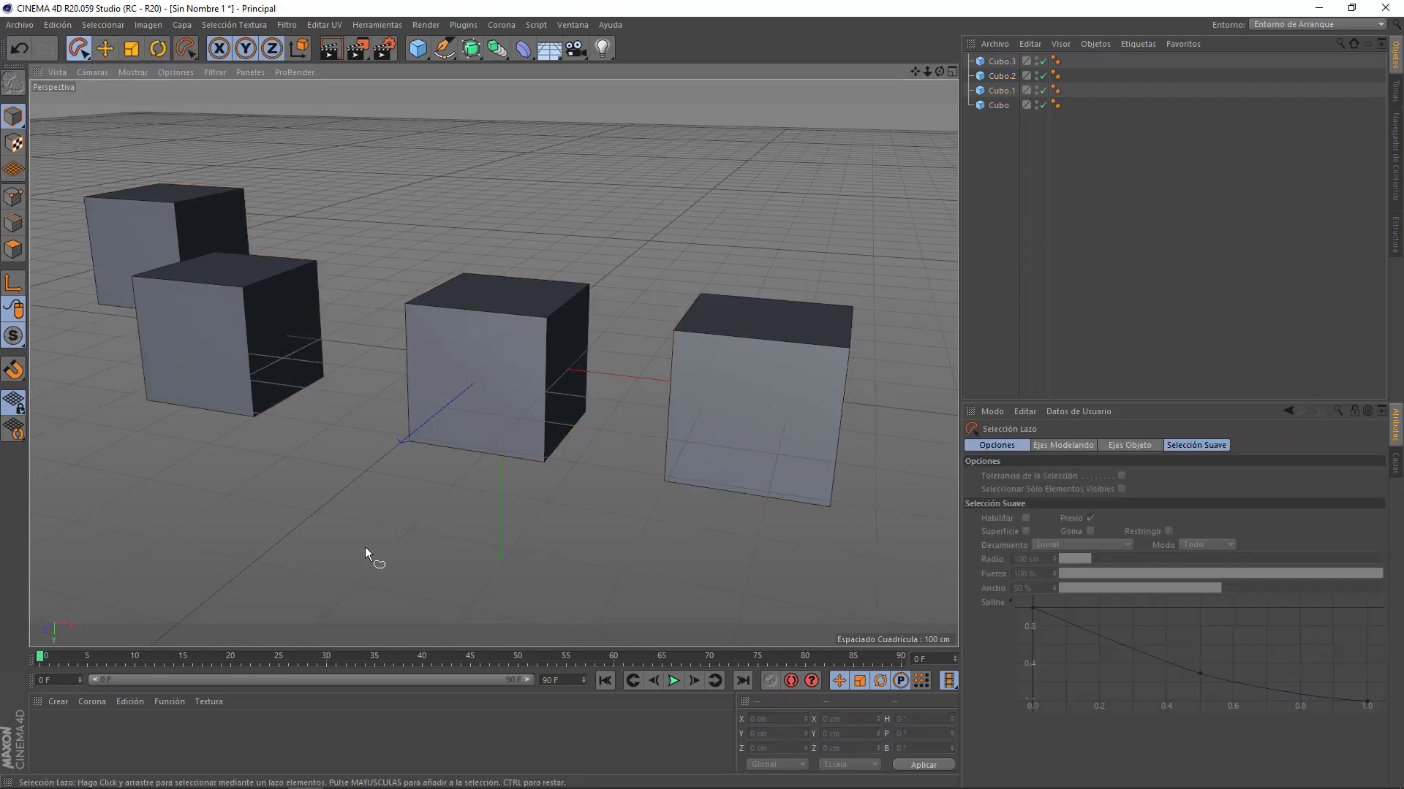
pyautogui.moveTo(369, 535)
pyautogui.mouseDown()
pyautogui.moveTo(350, 461)
pyautogui.moveTo(441, 207)
pyautogui.moveTo(655, 393)
pyautogui.moveTo(463, 548)
pyautogui.moveTo(471, 529)
pyautogui.mouseUp()
pyautogui.moveTo(654, 544)
pyautogui.mouseDown()
pyautogui.moveTo(841, 245)
pyautogui.moveTo(827, 589)
pyautogui.moveTo(637, 548)
pyautogui.mouseUp()
pyautogui.moveTo(203, 528)
pyautogui.mouseDown()
pyautogui.moveTo(94, 432)
pyautogui.moveTo(138, 138)
pyautogui.moveTo(802, 260)
pyautogui.moveTo(822, 601)
pyautogui.moveTo(241, 517)
pyautogui.moveTo(193, 525)
pyautogui.mouseUp()
pyautogui.click(251, 537)
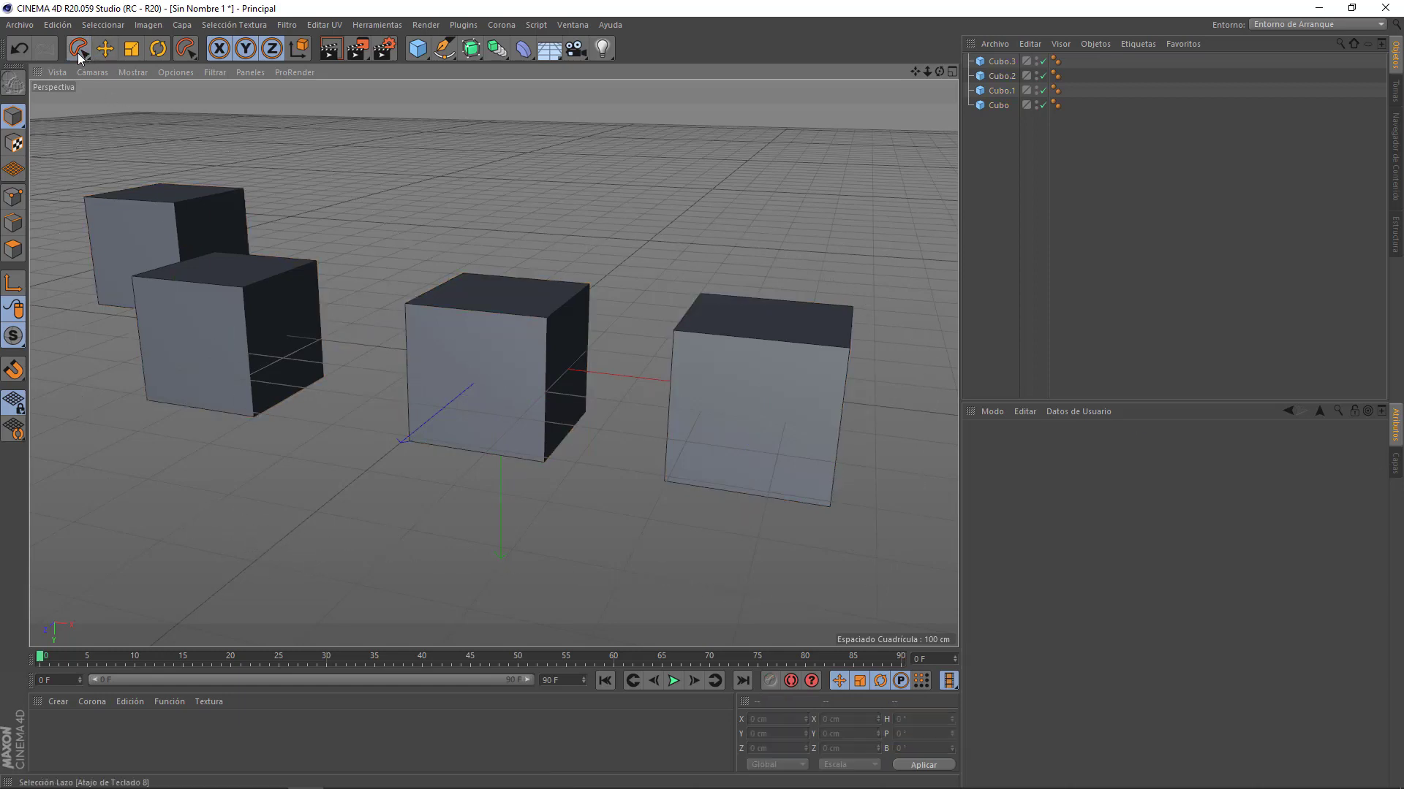
# With Polygon Selection, outline only the original cube with a closed polygon to select it
pyautogui.moveTo(79, 48)
pyautogui.mouseDown()
pyautogui.moveTo(120, 99)
pyautogui.moveTo(131, 154)
pyautogui.mouseUp()
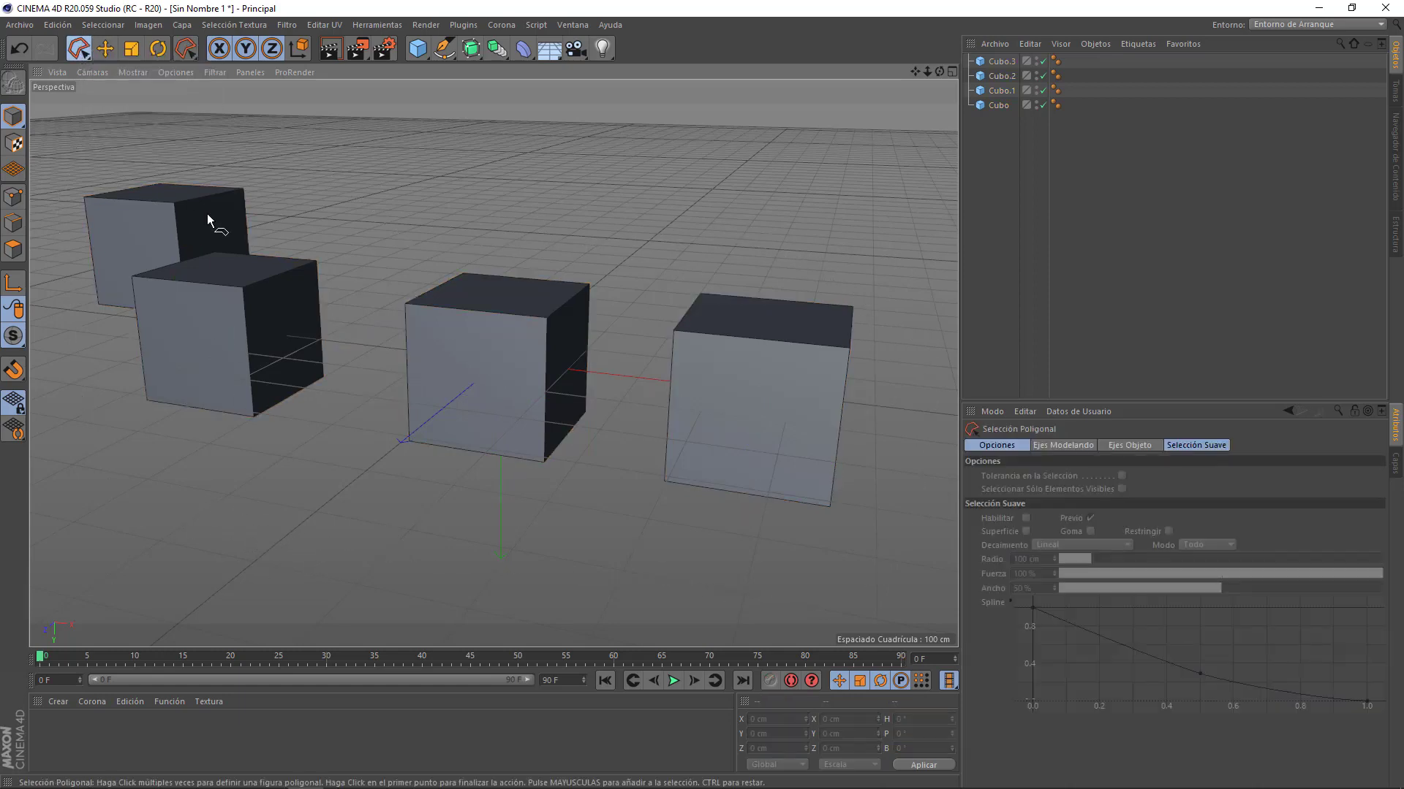
pyautogui.click(383, 491)
pyautogui.click(586, 220)
pyautogui.click(650, 296)
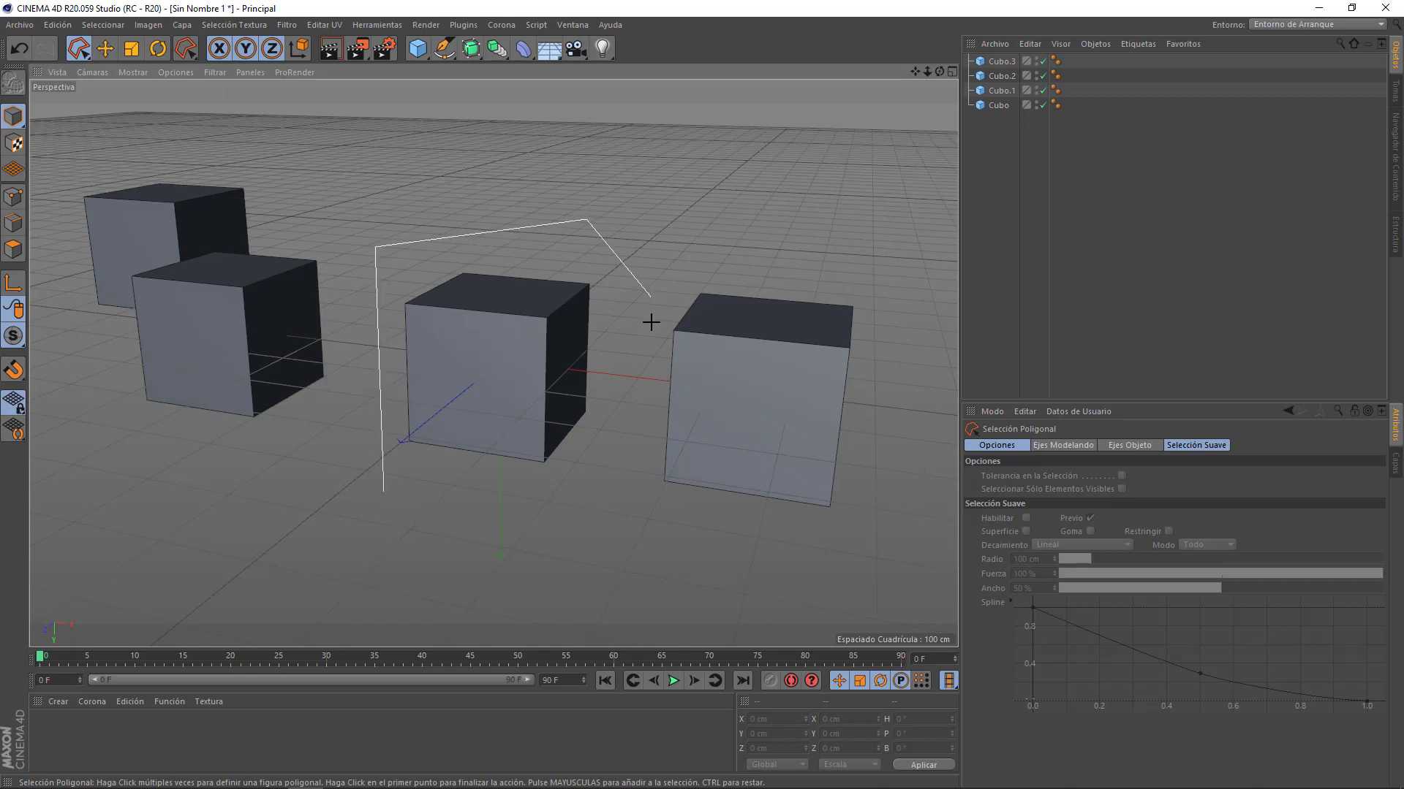
pyautogui.click(612, 507)
pyautogui.click(383, 491)
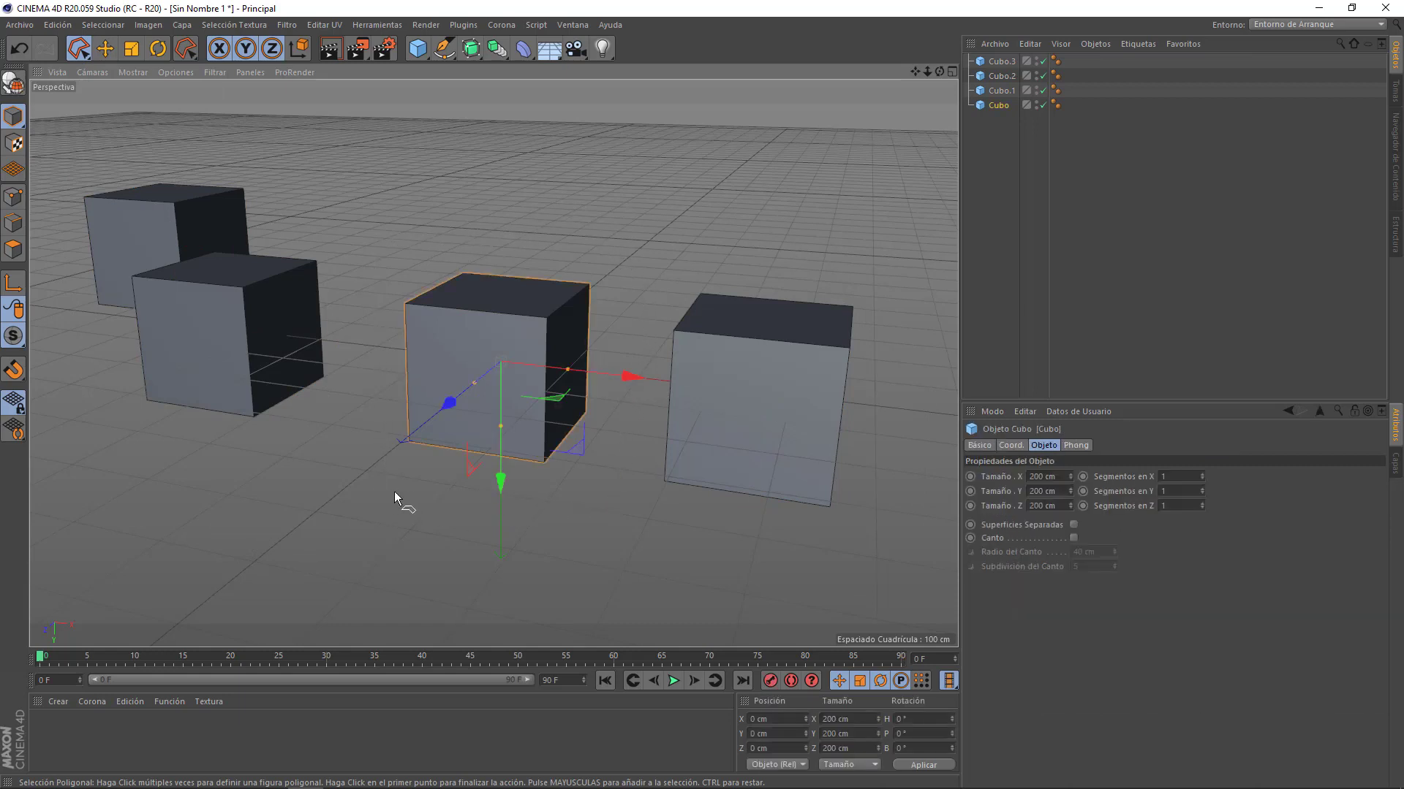
# Enclose the original cube and Cubo.1 in one closed polygon to select both, and clear the selection
pyautogui.click(366, 522)
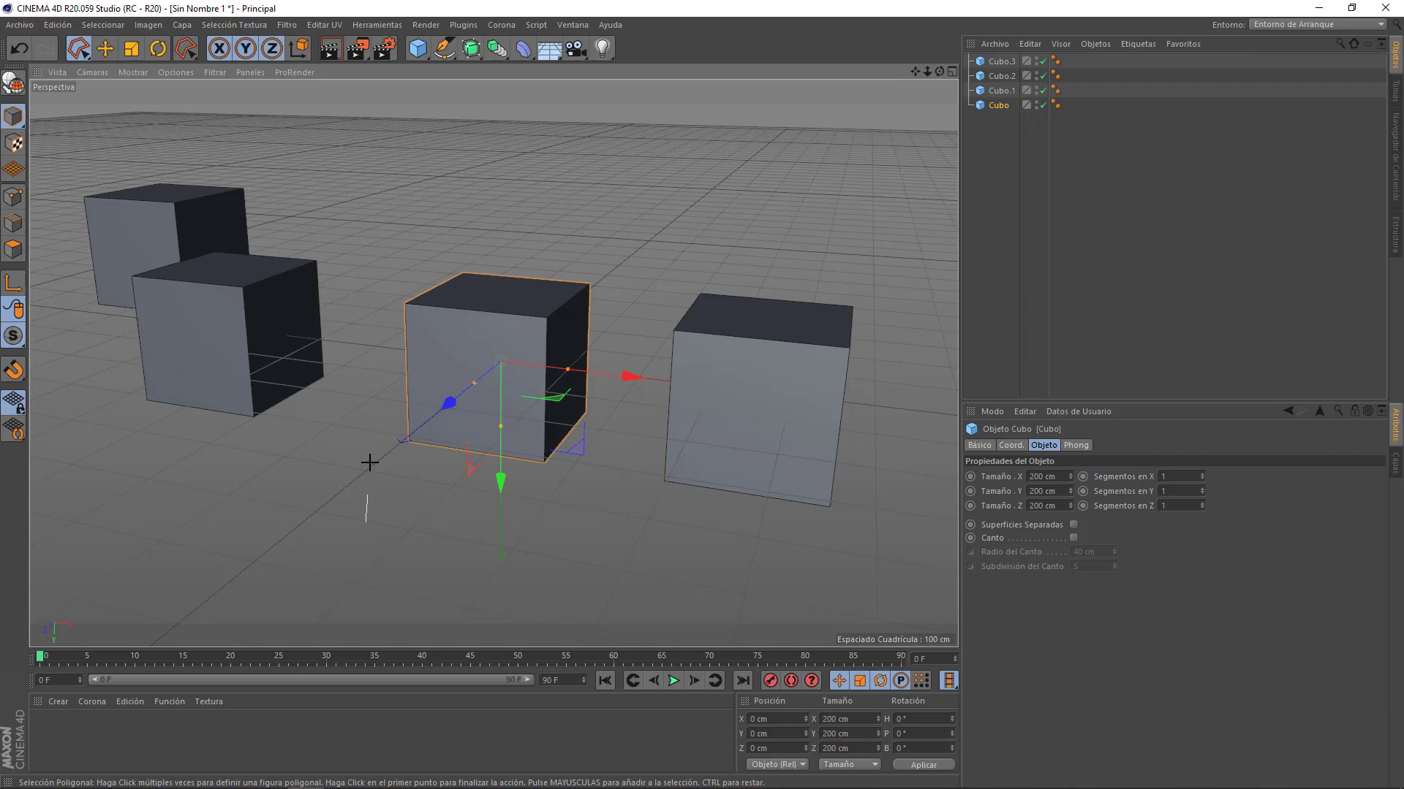
pyautogui.click(366, 216)
pyautogui.click(870, 249)
pyautogui.click(927, 522)
pyautogui.click(779, 600)
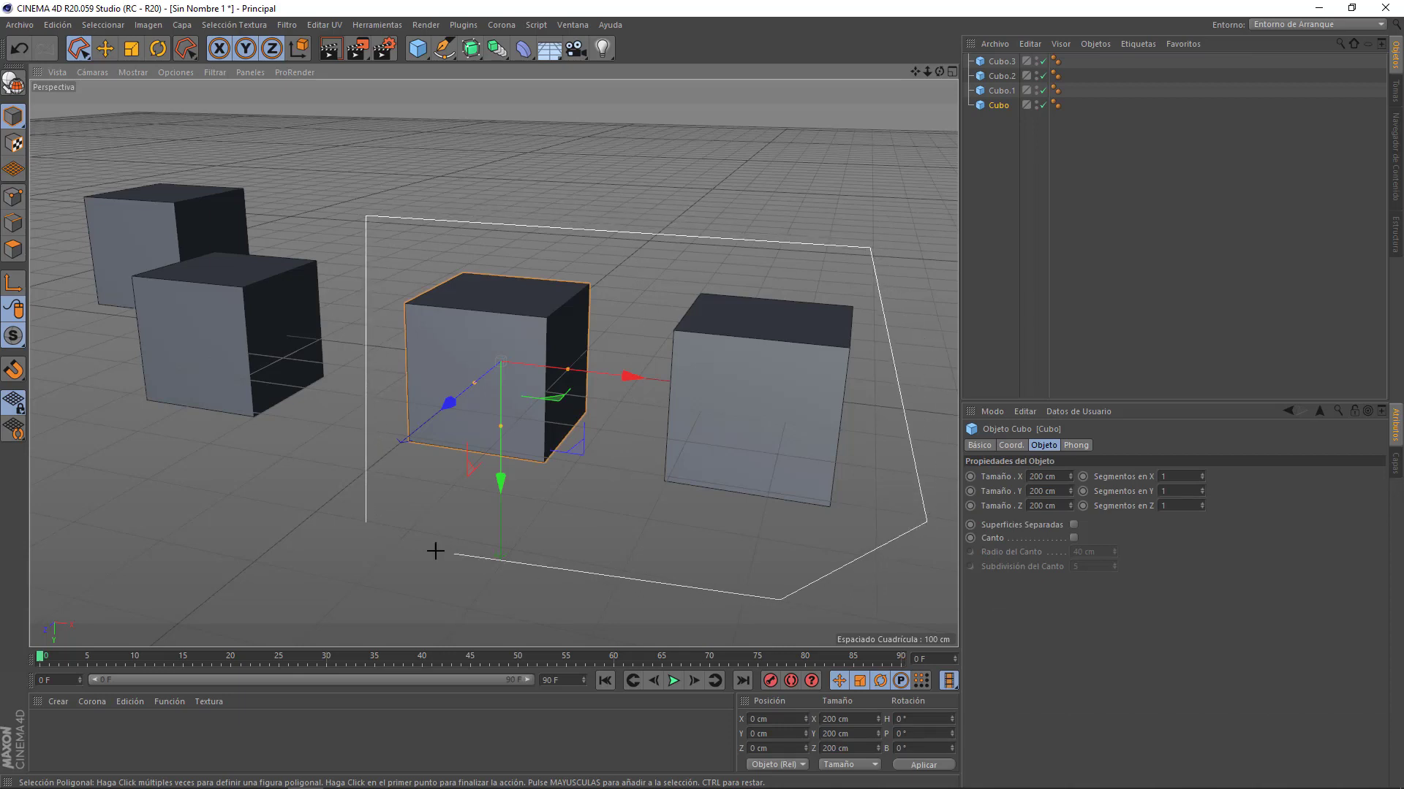
pyautogui.click(365, 524)
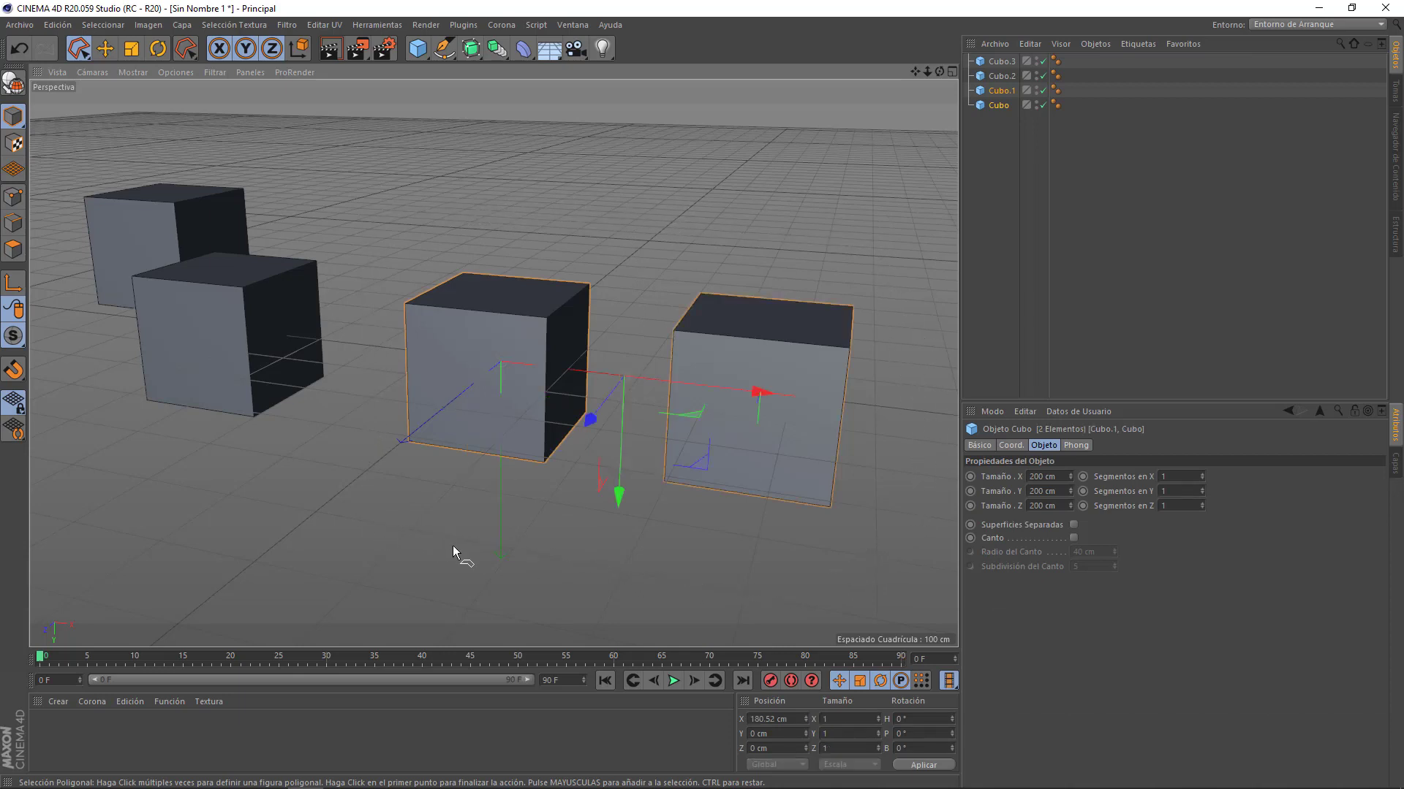
pyautogui.click(71, 476)
pyautogui.press('Escape')
pyautogui.click(987, 220)
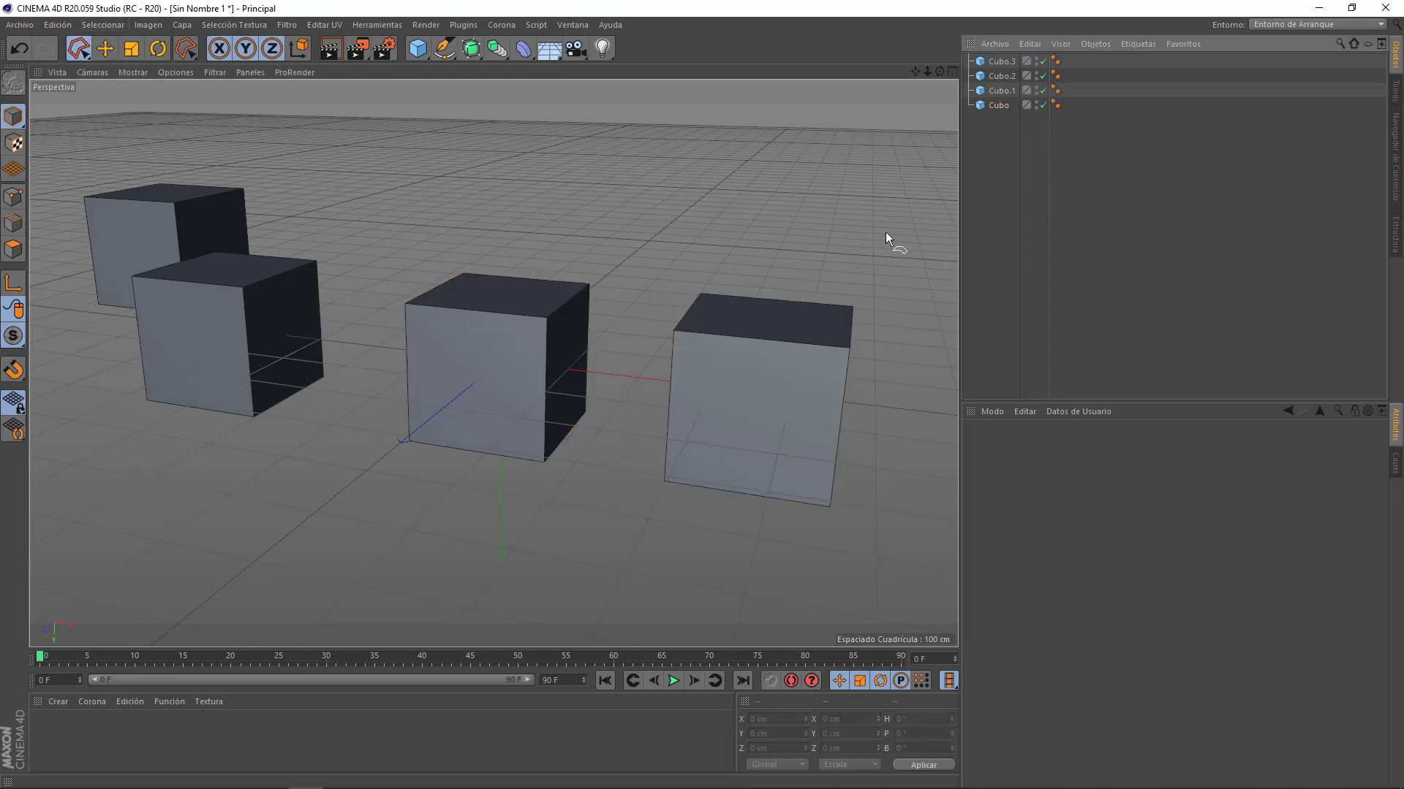
# Select Cubo.1, Cubo.2 and Cubo.3 with a closed polygon that goes around the original cube, and switch to Lasso Selection
pyautogui.click(76, 453)
pyautogui.click(68, 154)
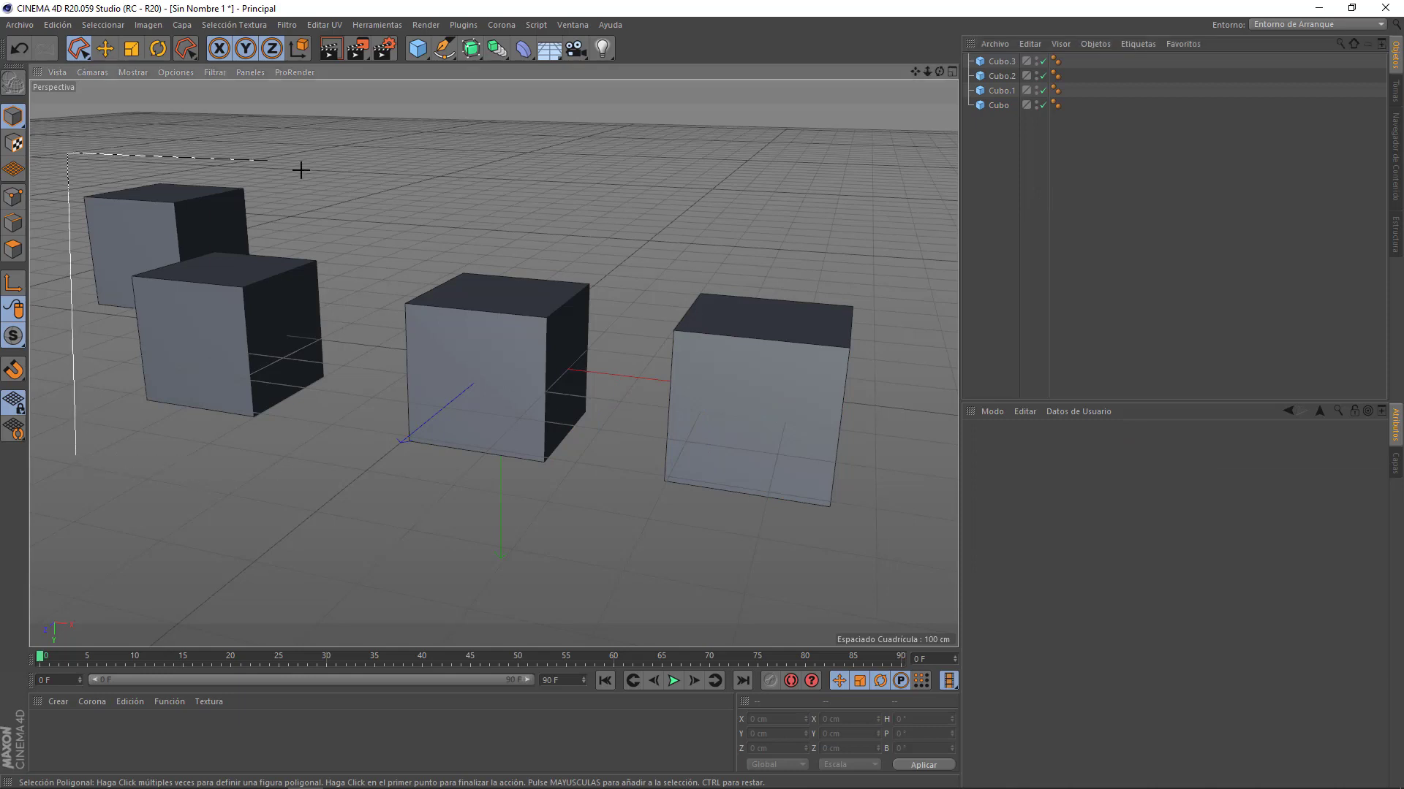
pyautogui.click(333, 199)
pyautogui.click(381, 239)
pyautogui.click(536, 215)
pyautogui.click(740, 252)
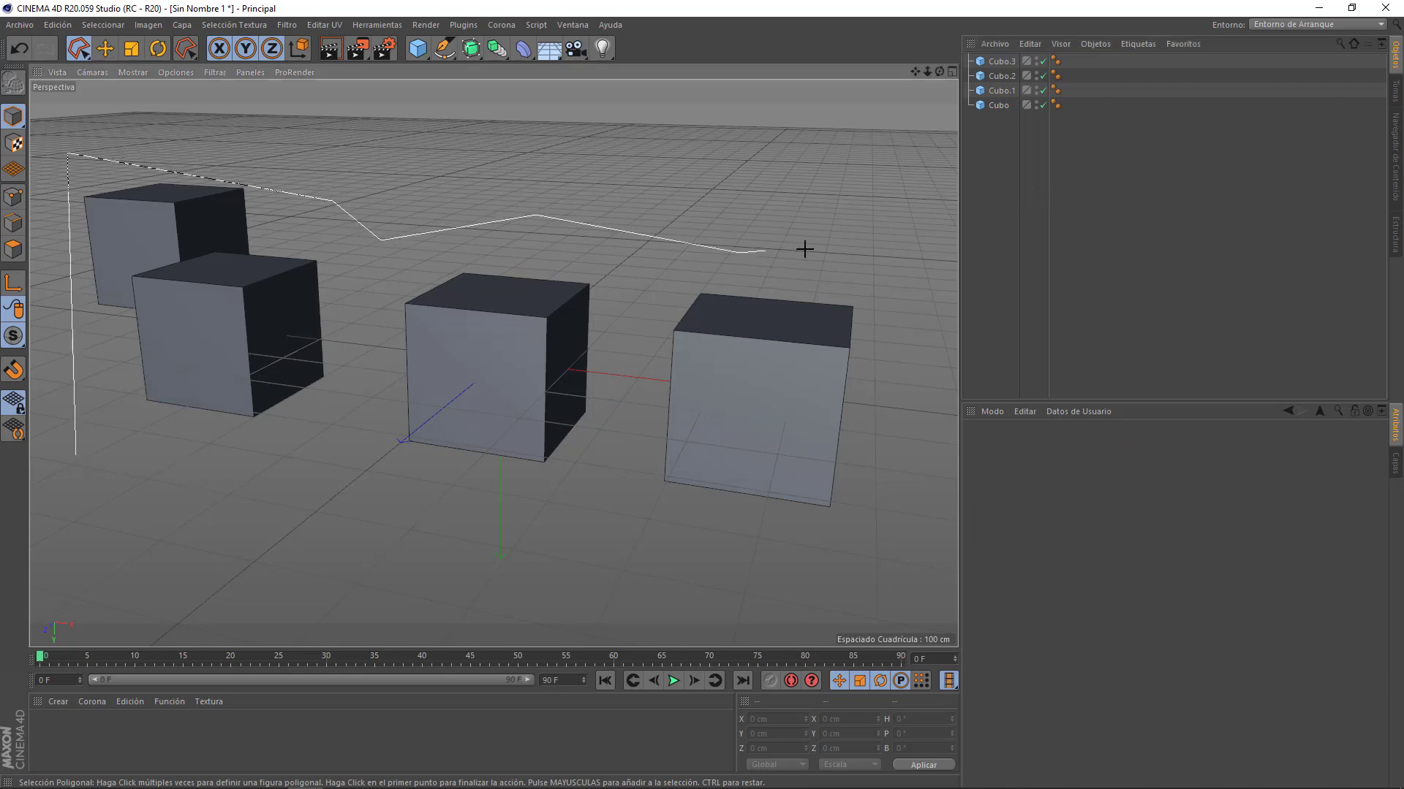
pyautogui.click(866, 255)
pyautogui.click(910, 356)
pyautogui.click(850, 571)
pyautogui.click(618, 530)
pyautogui.click(621, 284)
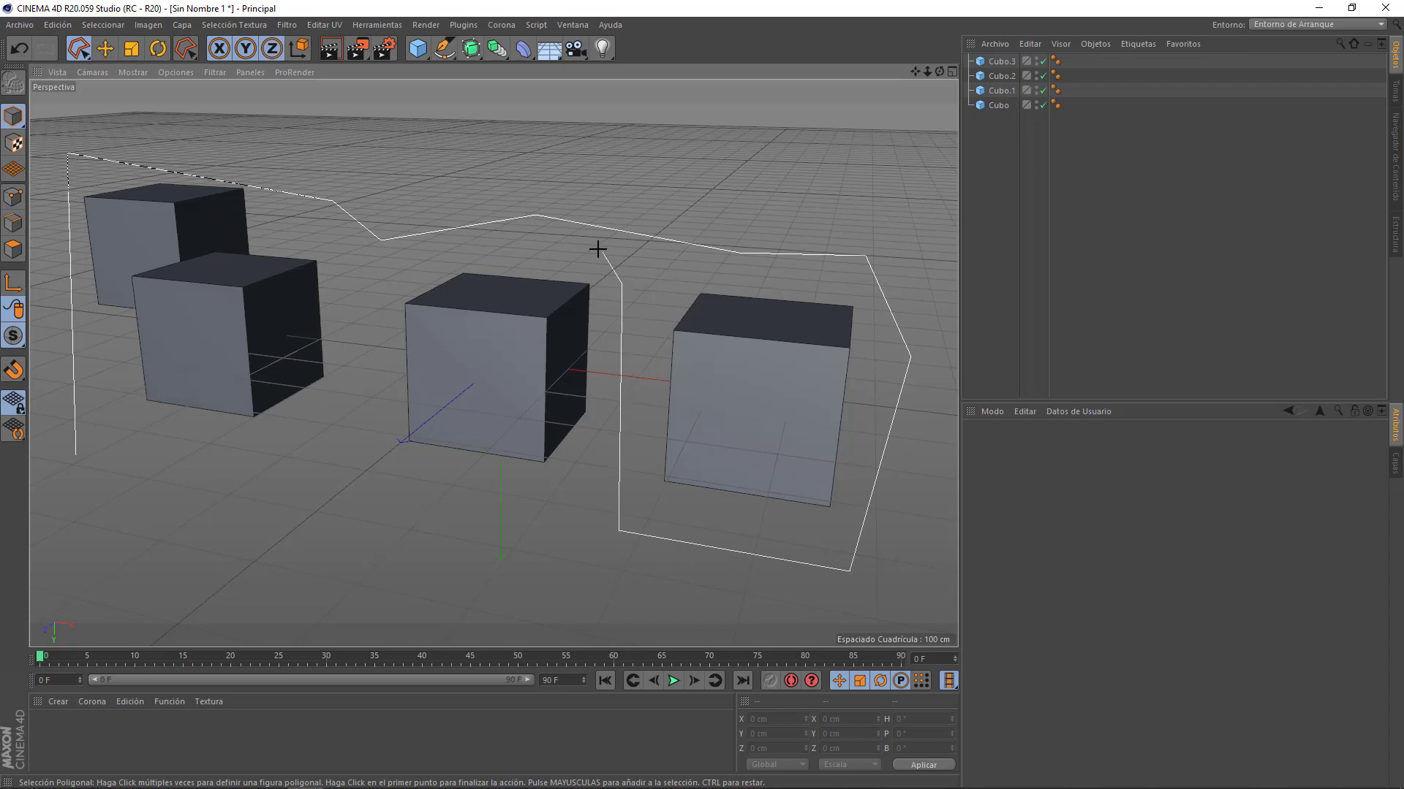
pyautogui.click(480, 246)
pyautogui.click(385, 283)
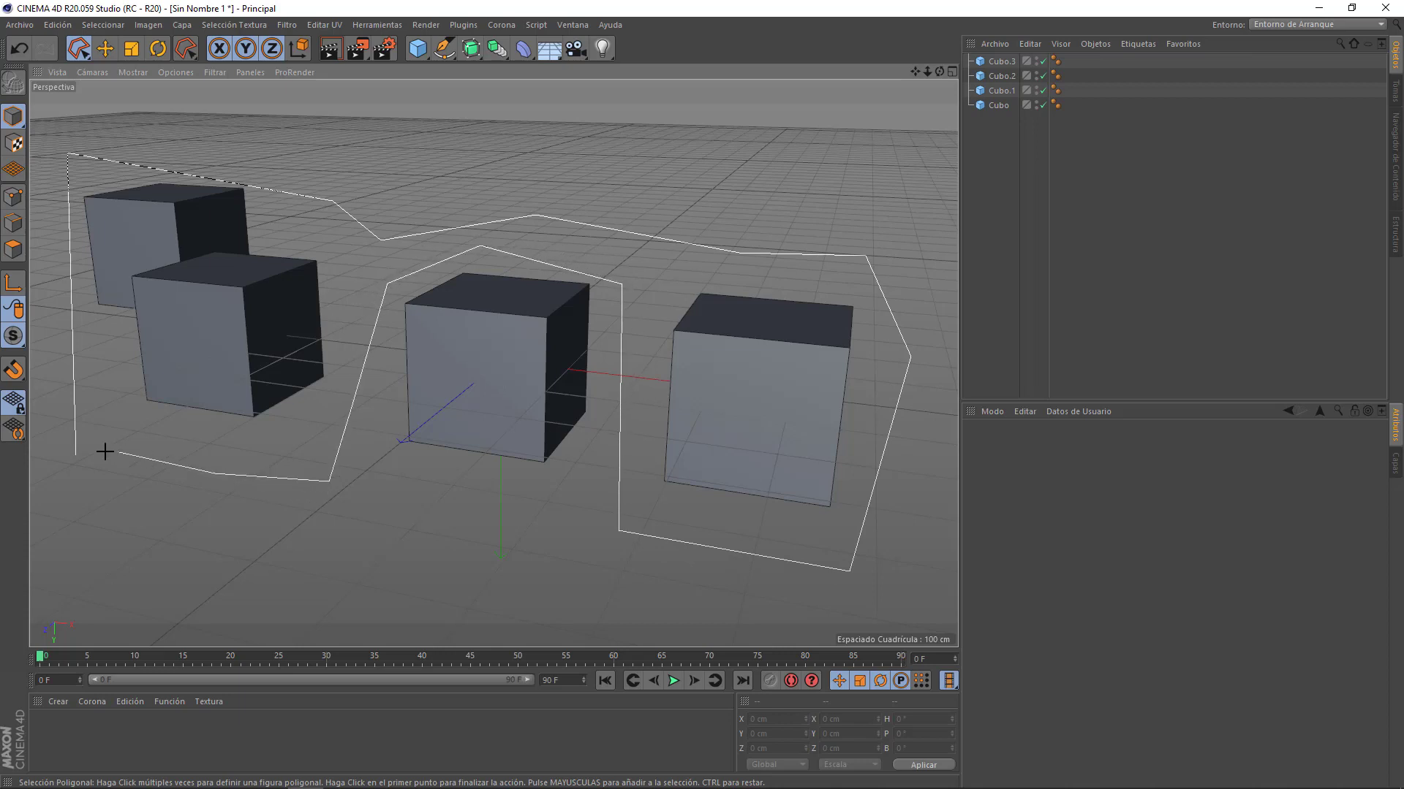
pyautogui.click(74, 455)
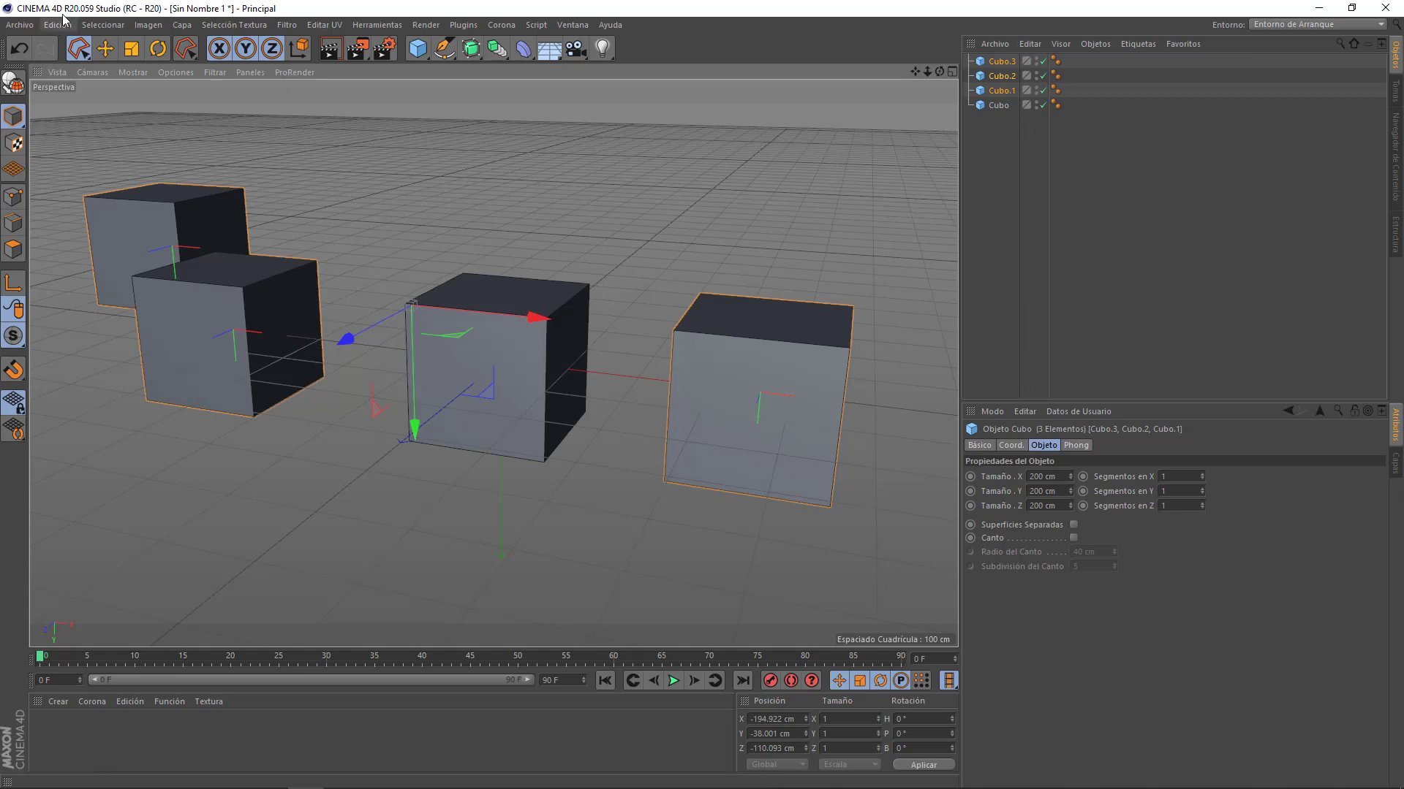
pyautogui.click(84, 52)
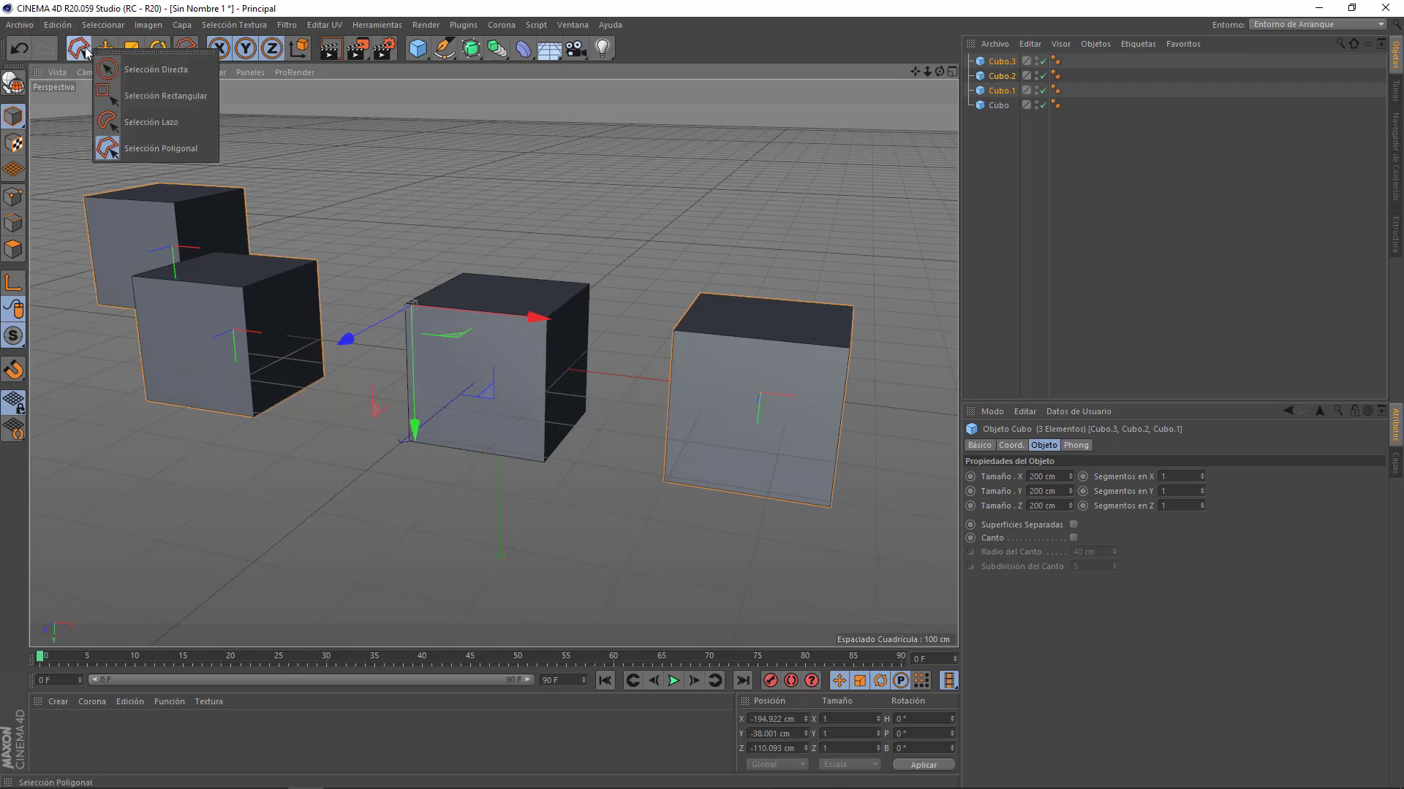
pyautogui.click(157, 135)
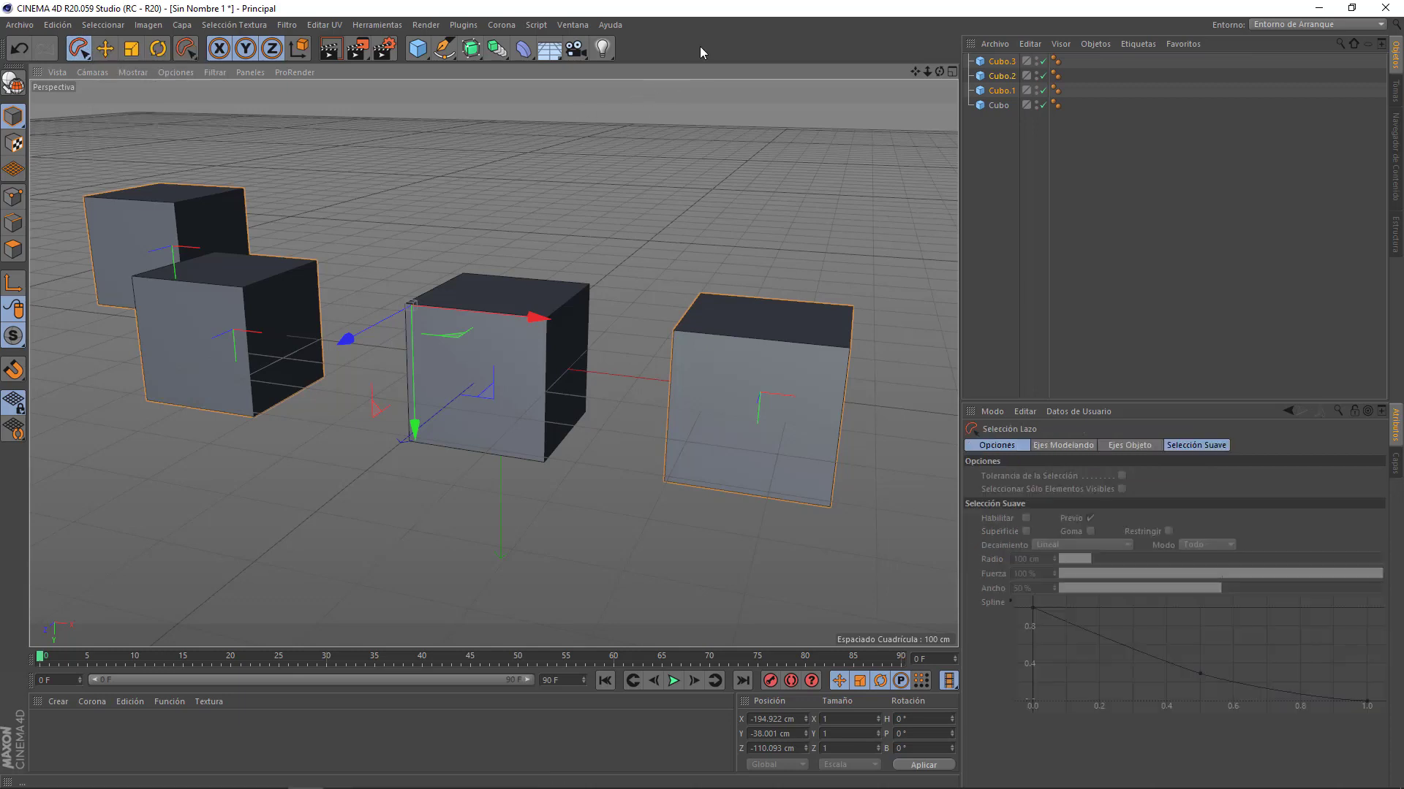